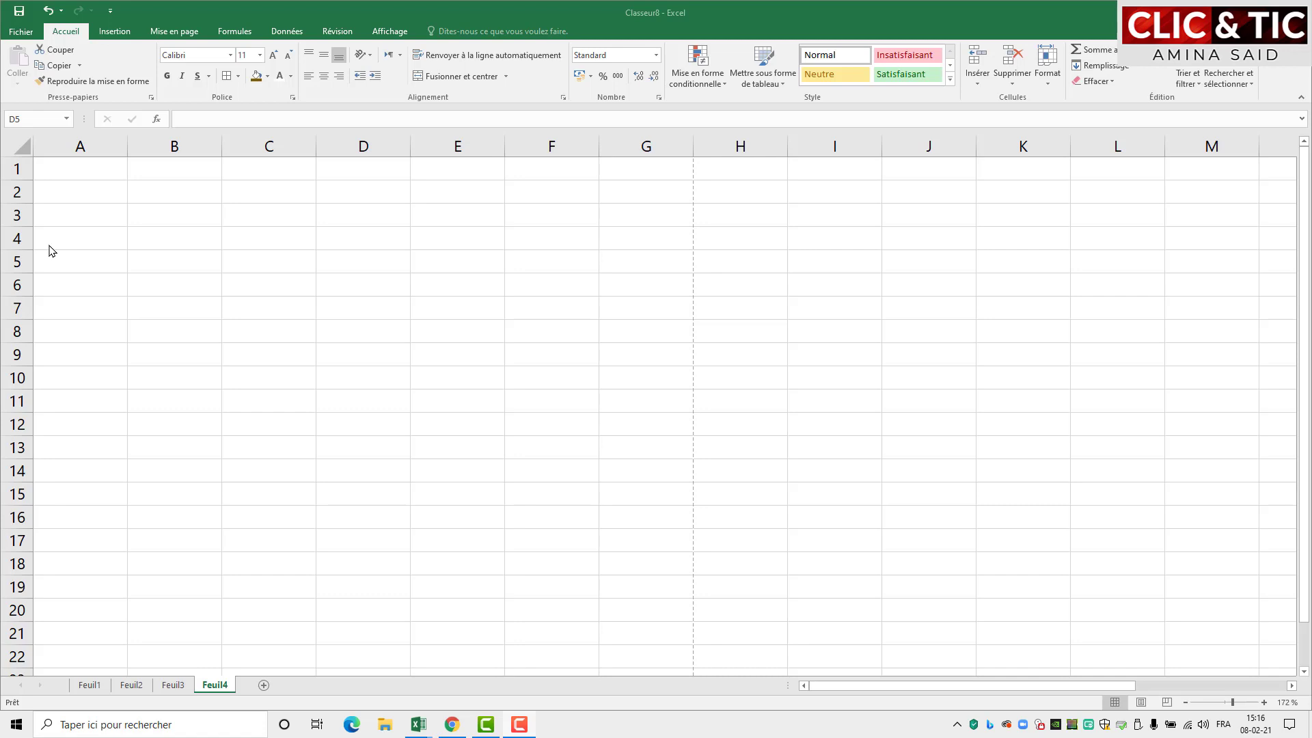
Step: Enter Lundi in cell B7 and autofill the weekday series down to Dimanche in B13
{"action": "left_click", "coordinate": [153, 297]}
{"action": "left_click", "coordinate": [170, 302]}
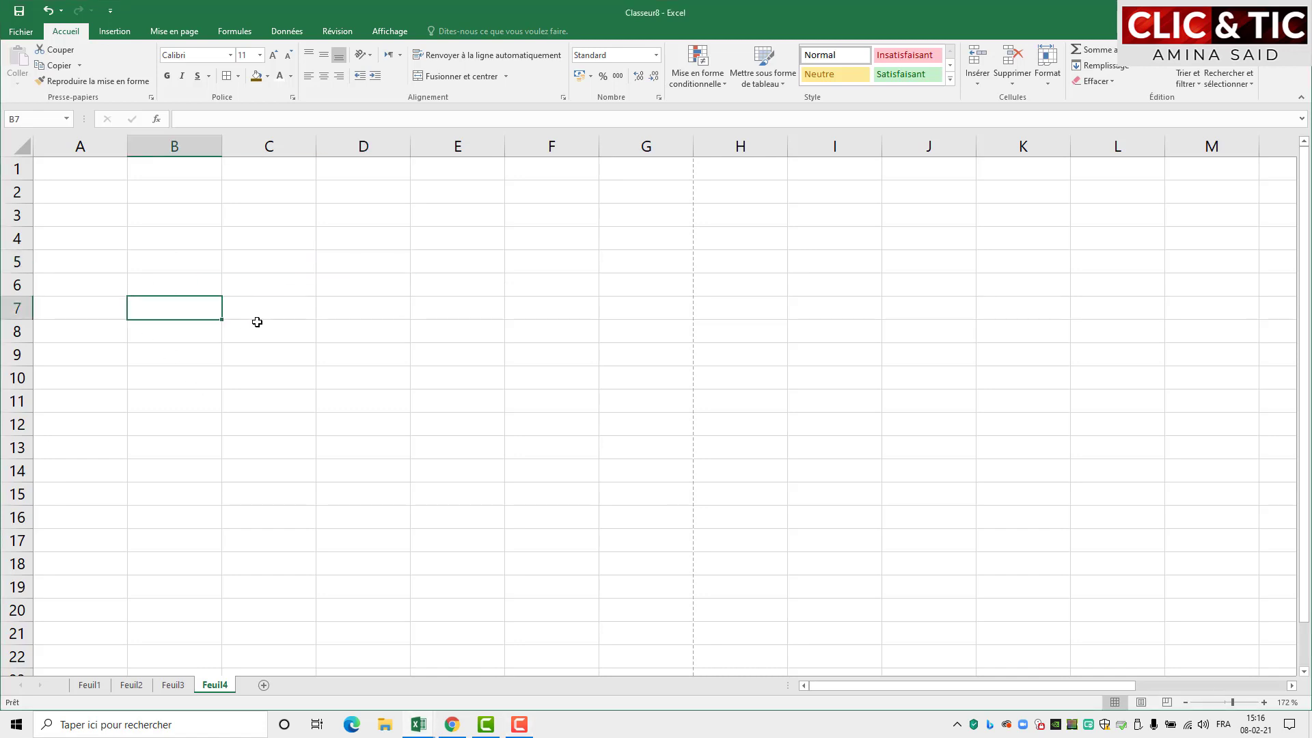
{"action": "type", "text": "Lundi"}
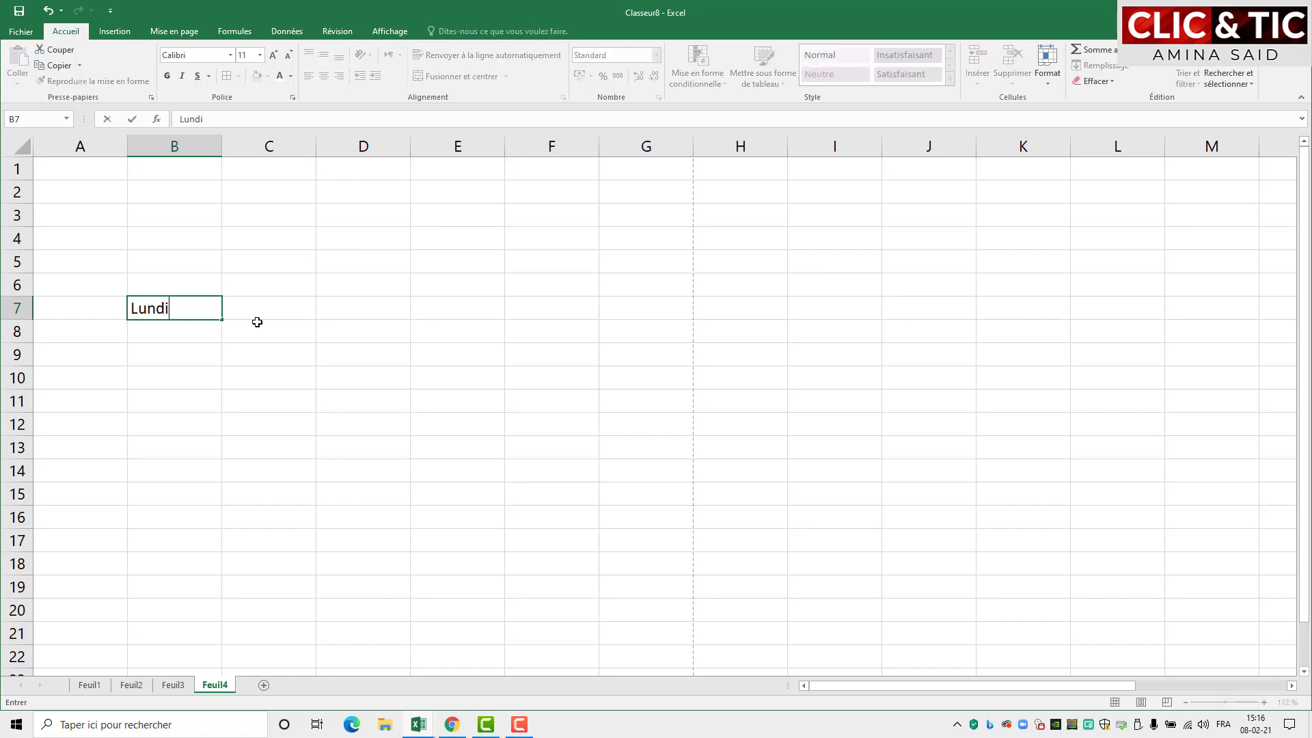
{"action": "key", "text": "Return"}
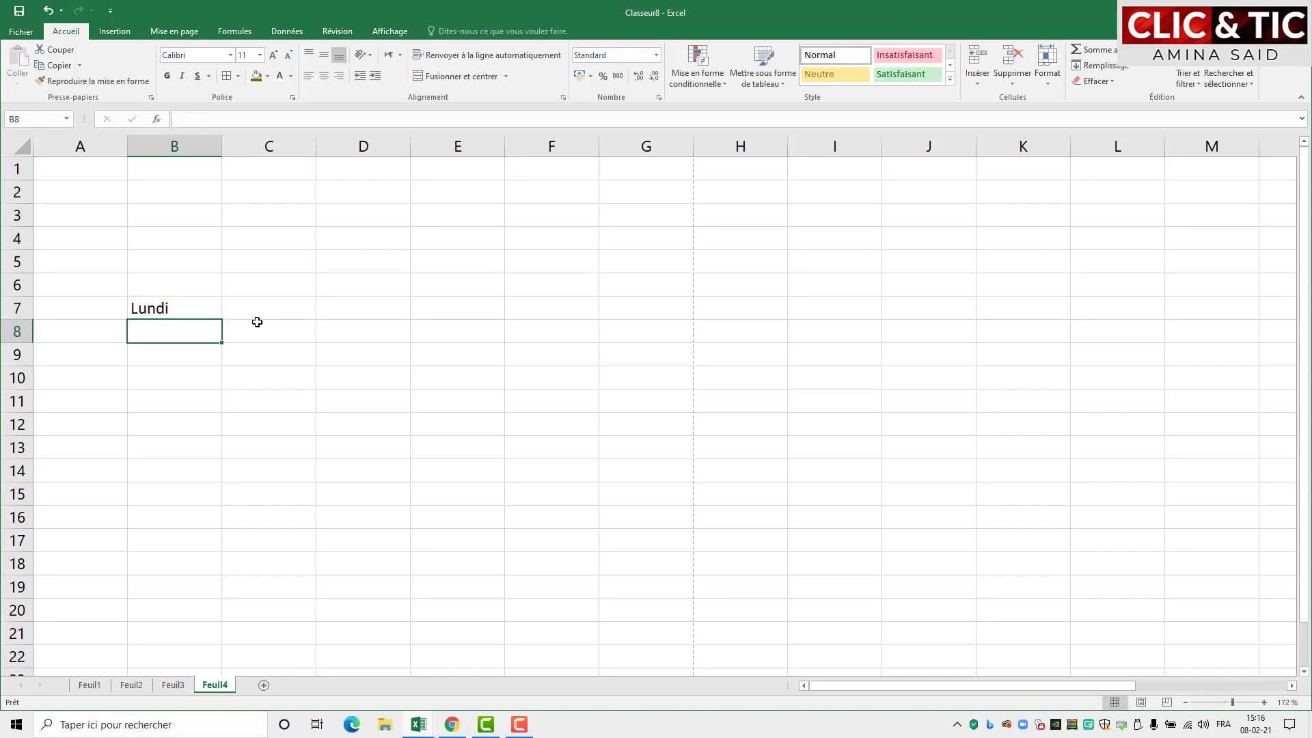
{"action": "left_click", "coordinate": [169, 311]}
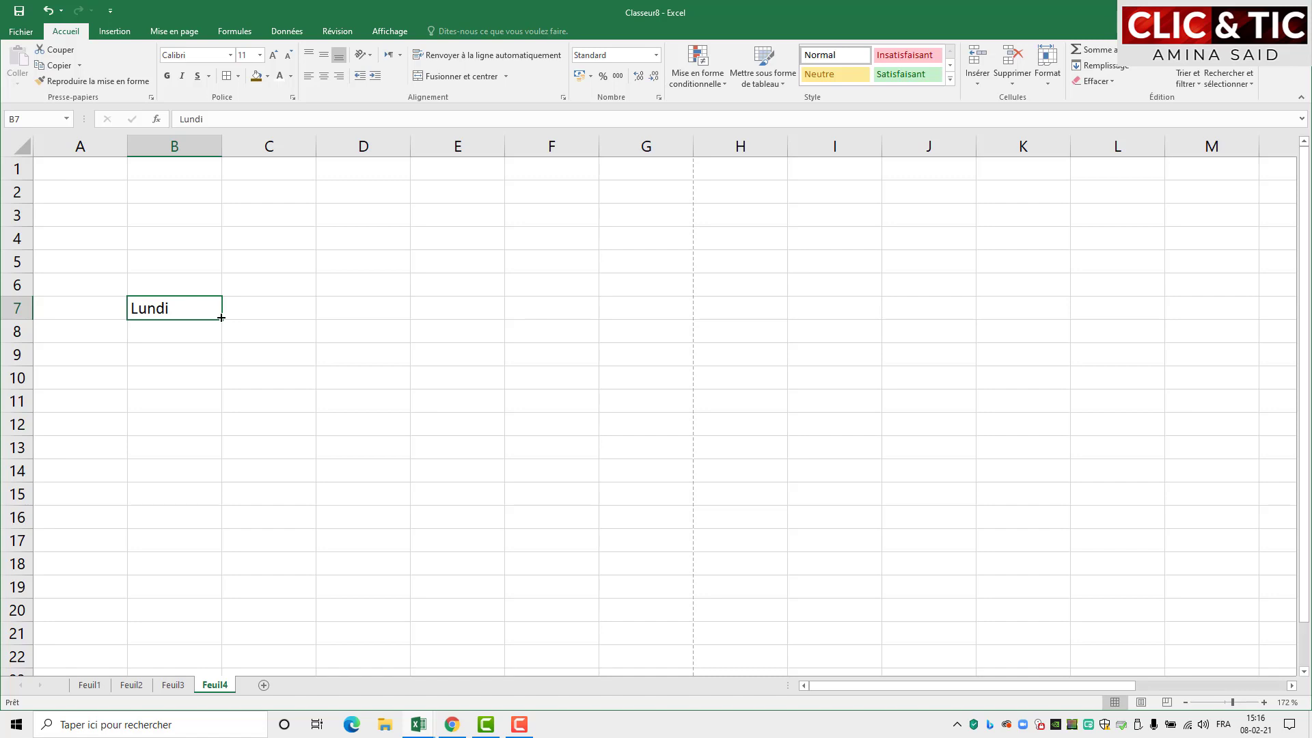
{"action": "left_click_drag", "start_coordinate": [221, 317], "coordinate": [221, 460]}
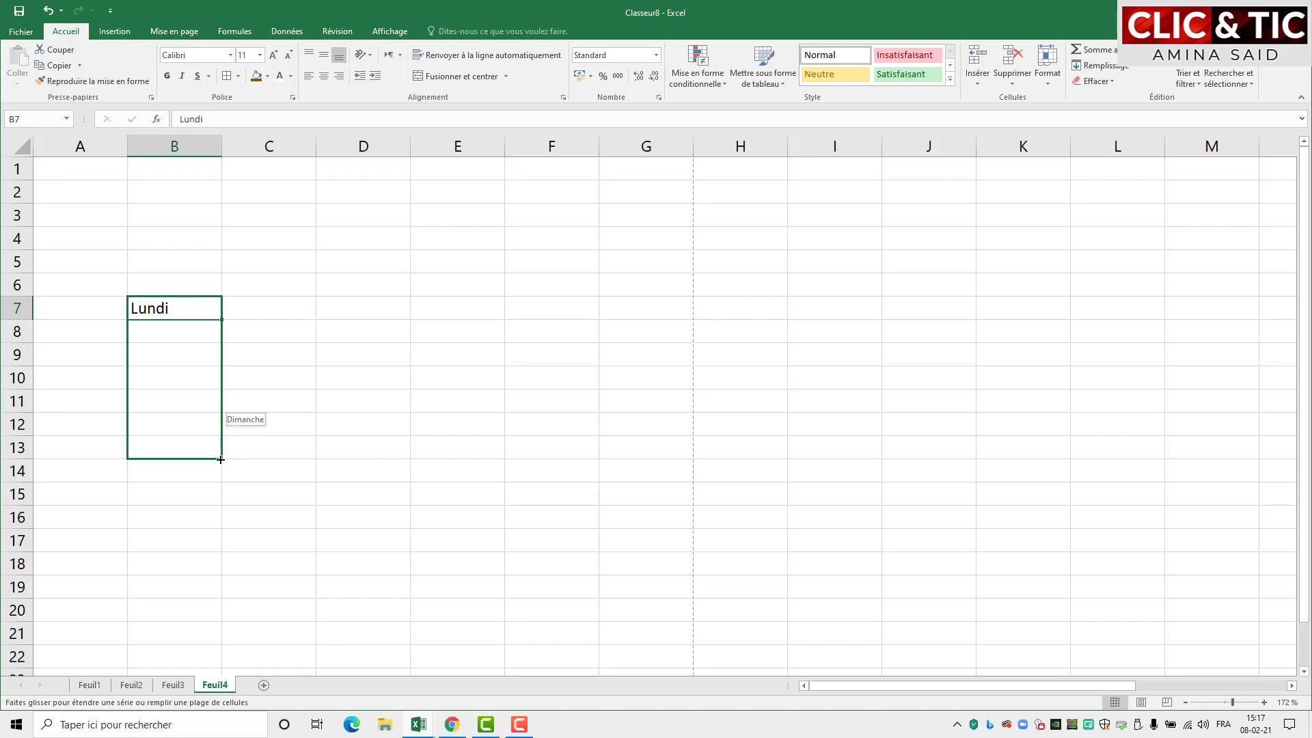
{"action": "left_click_drag", "start_coordinate": [221, 460], "coordinate": [221, 460]}
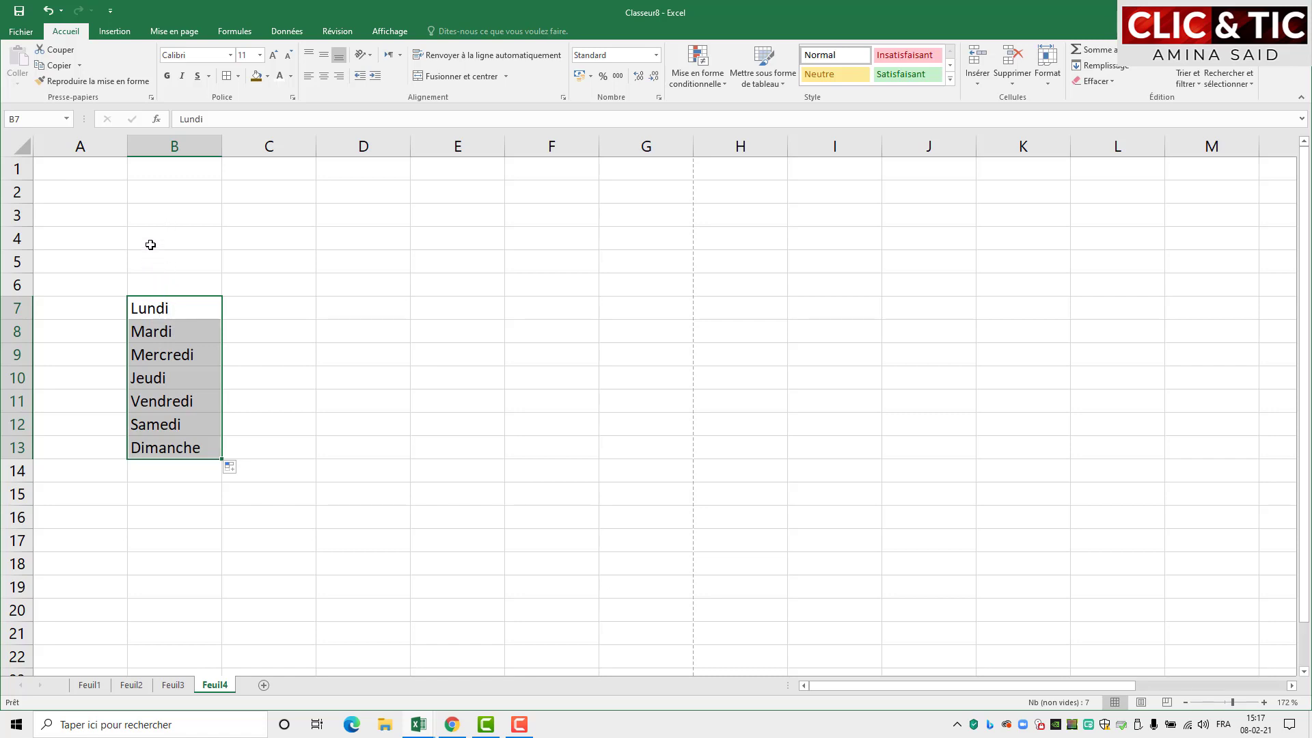
Step: Autofill the weekday series from Lundi in B7 across to G7, and also upward to B3
{"action": "left_click", "coordinate": [188, 301]}
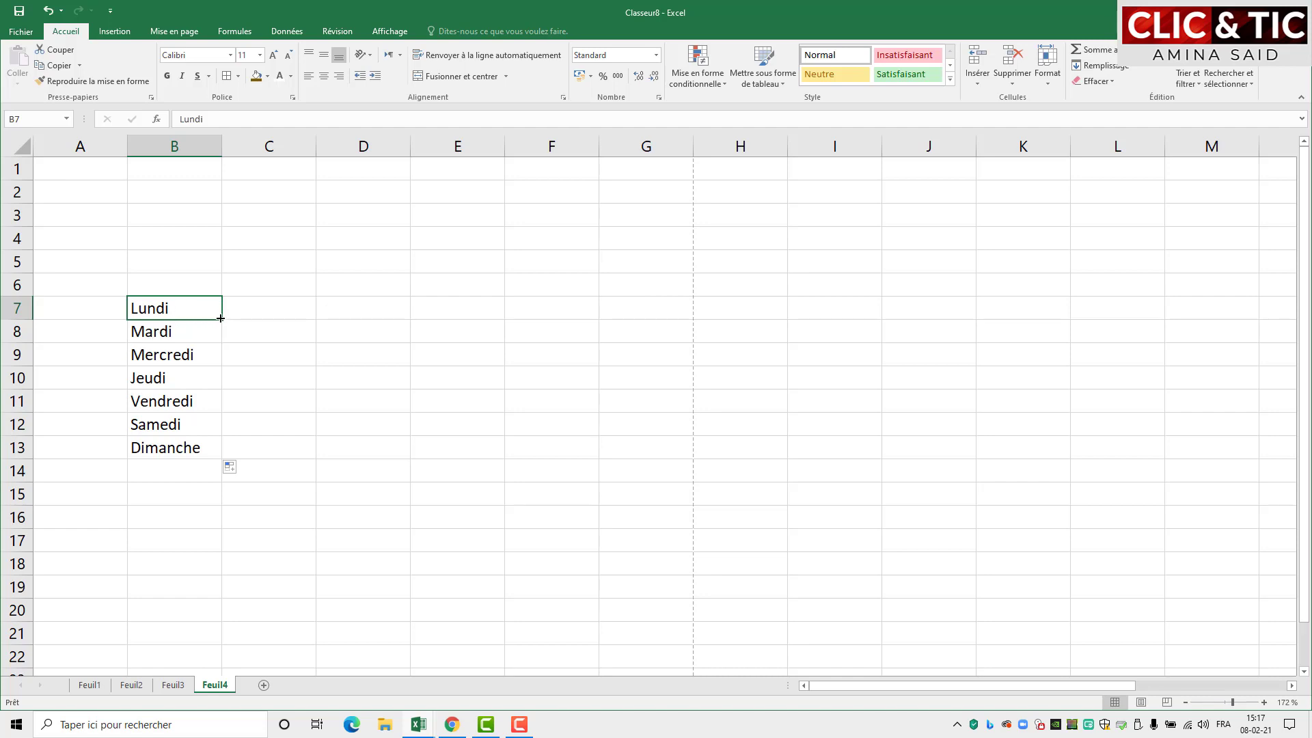
{"action": "left_click_drag", "start_coordinate": [220, 318], "coordinate": [220, 318]}
{"action": "left_click_drag", "start_coordinate": [220, 318], "coordinate": [666, 321]}
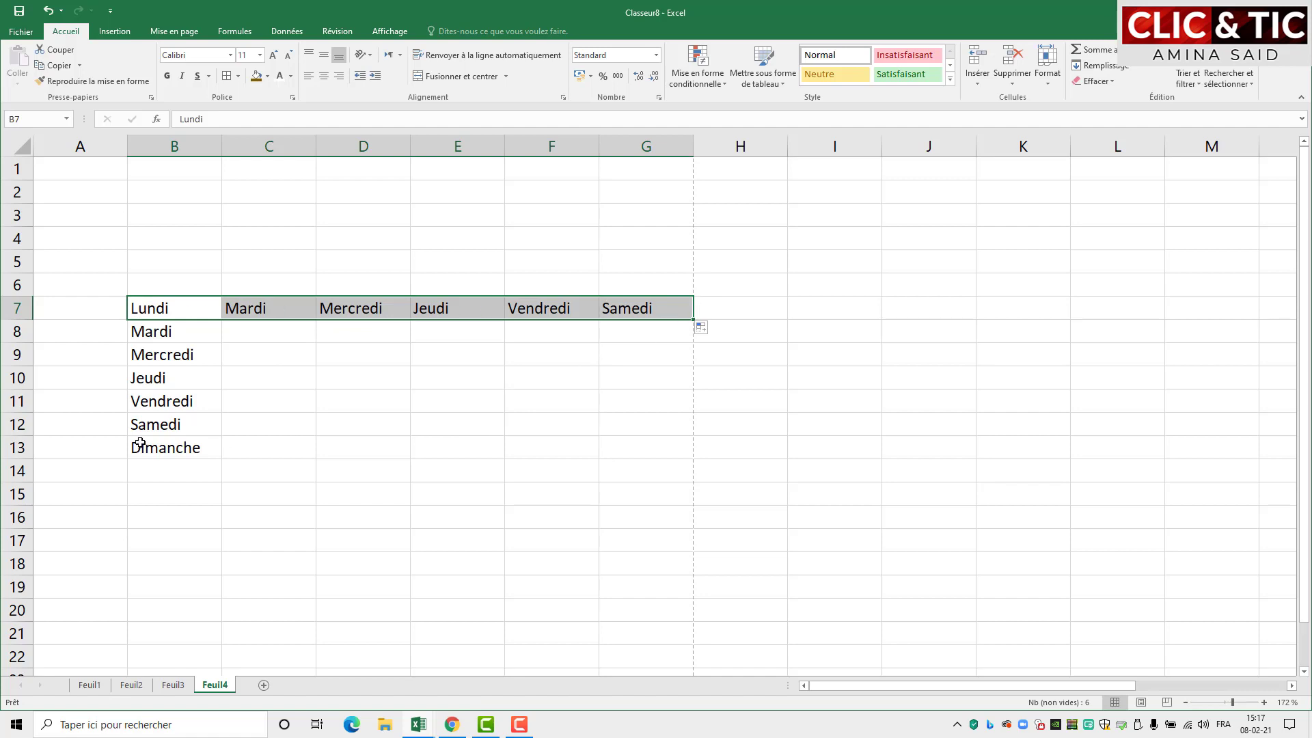
{"action": "left_click", "coordinate": [158, 311]}
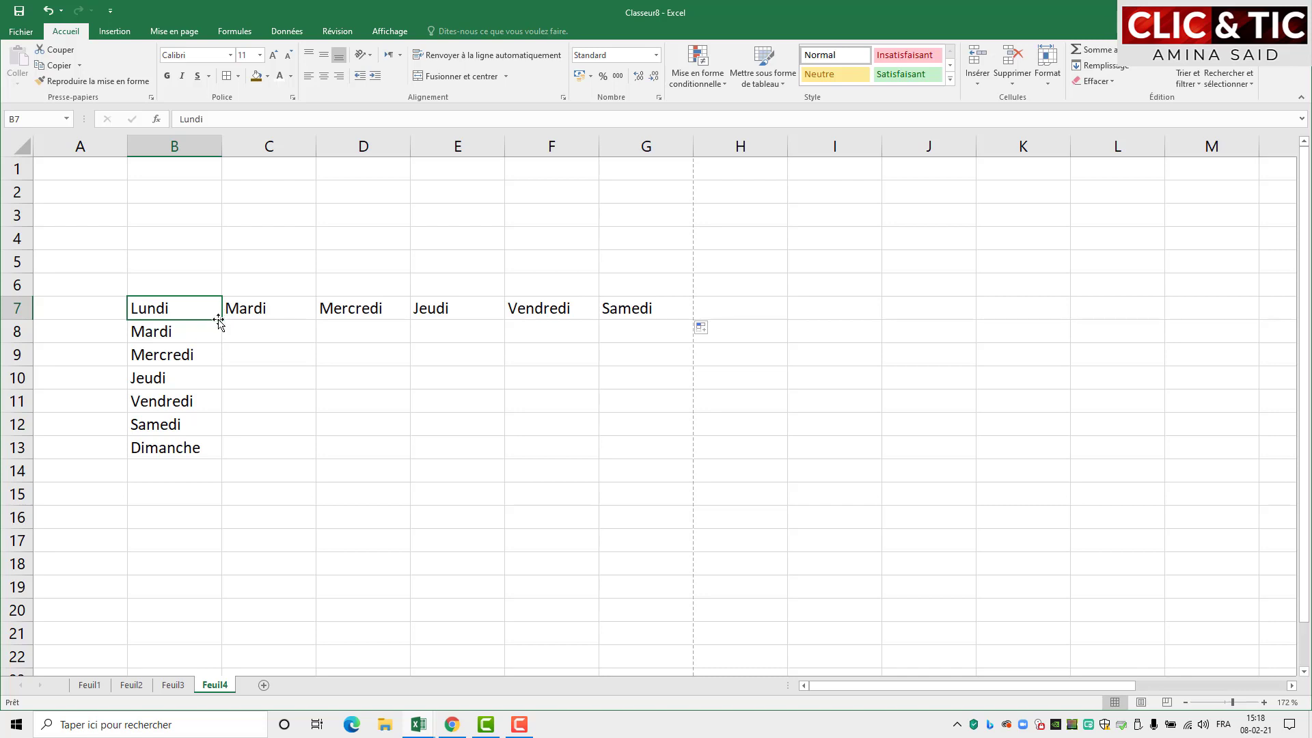
{"action": "left_click_drag", "start_coordinate": [221, 319], "coordinate": [216, 196]}
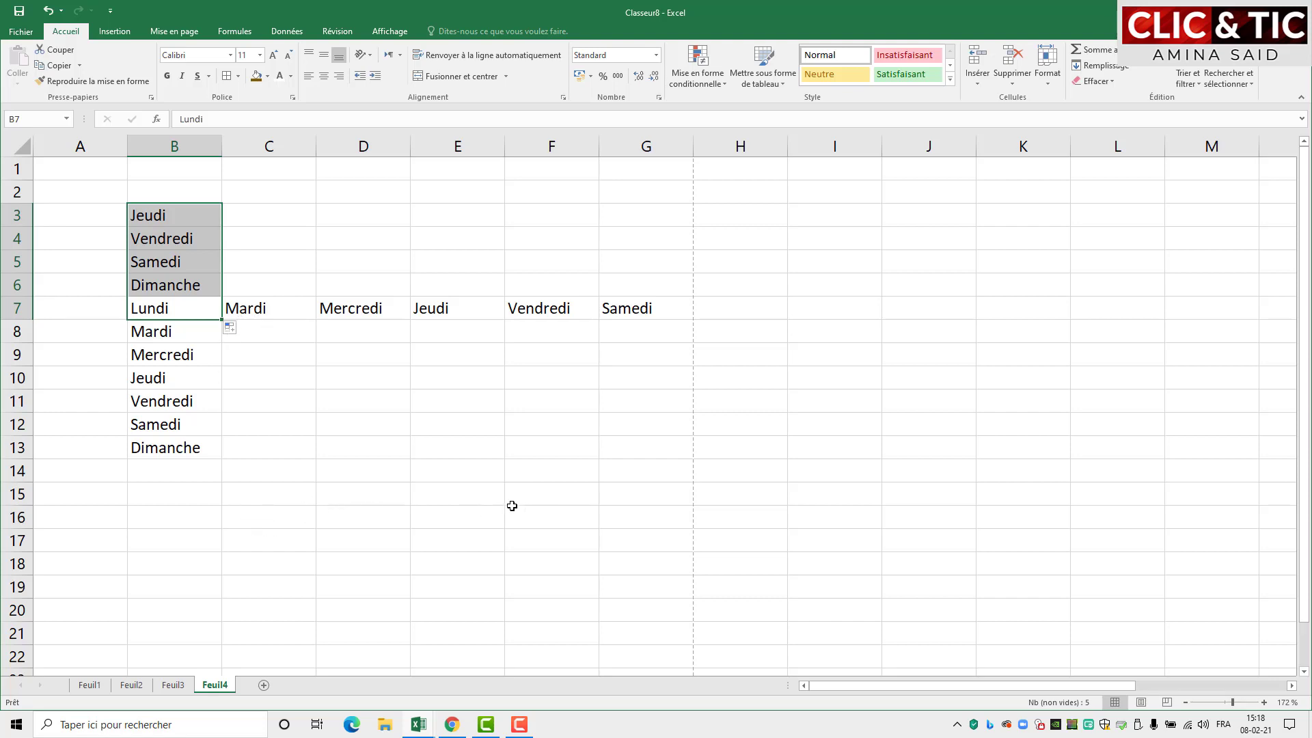
Step: Enter mars in cell E15 and autofill the month series down to août in E20
{"action": "left_click", "coordinate": [460, 495]}
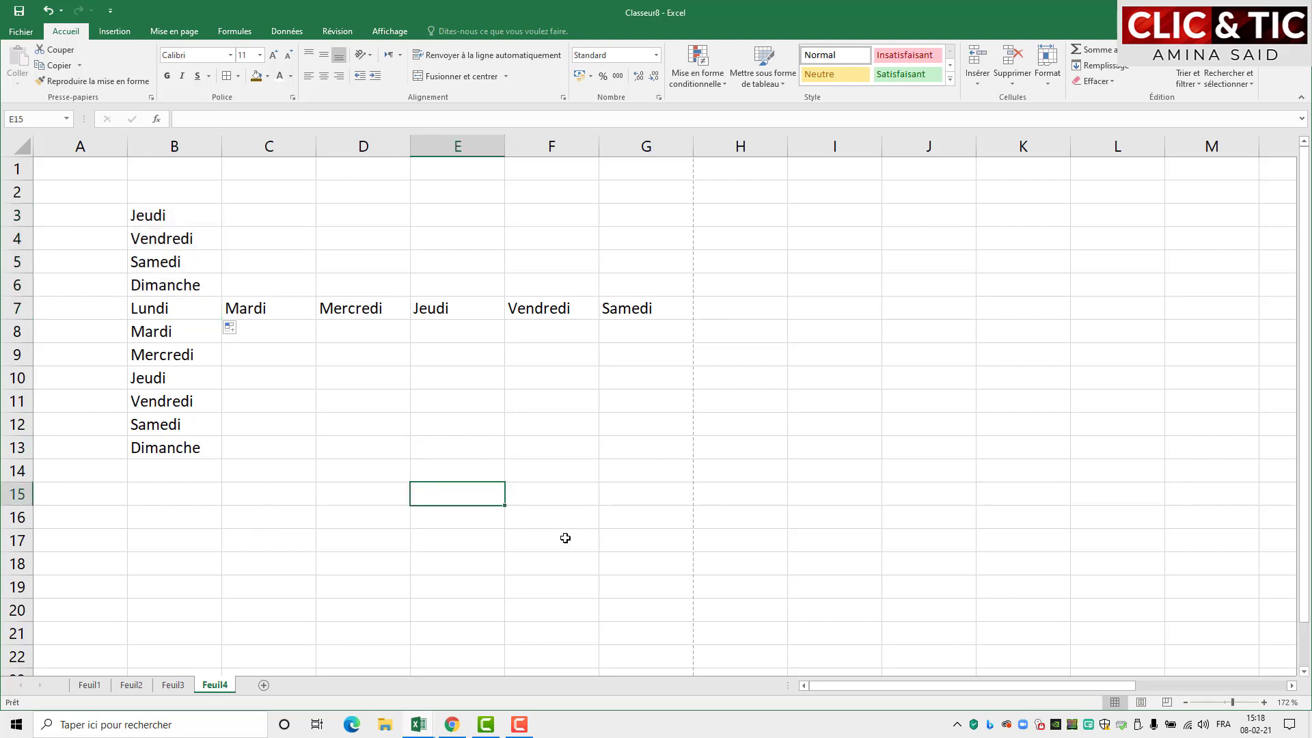
{"action": "type", "text": "mars"}
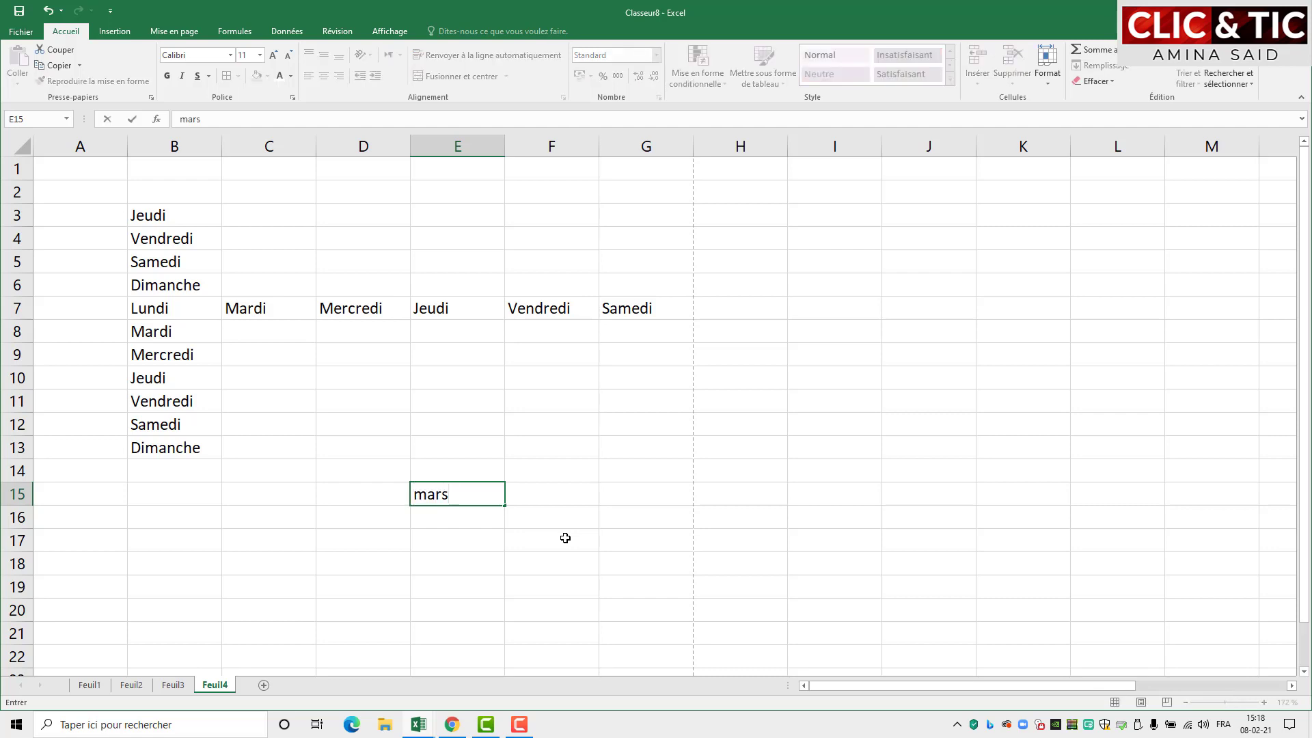
{"action": "key", "text": "Return"}
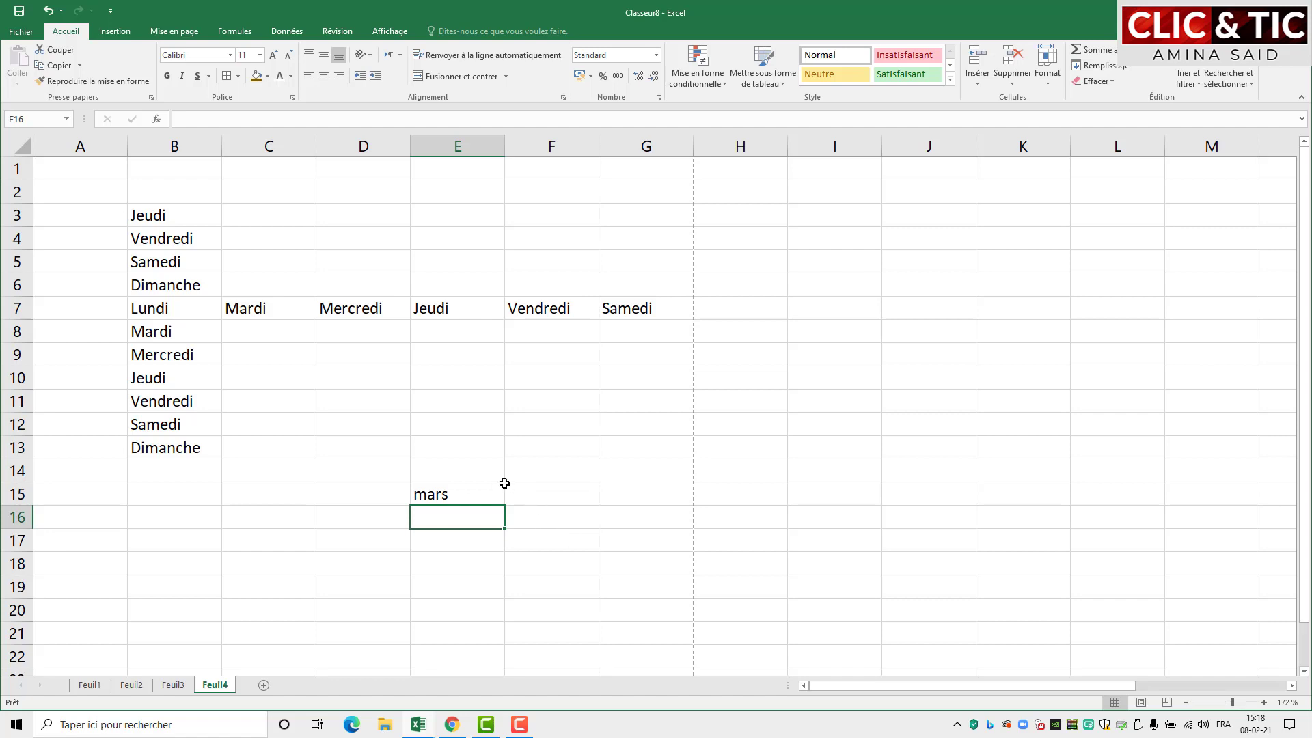
{"action": "left_click", "coordinate": [457, 490]}
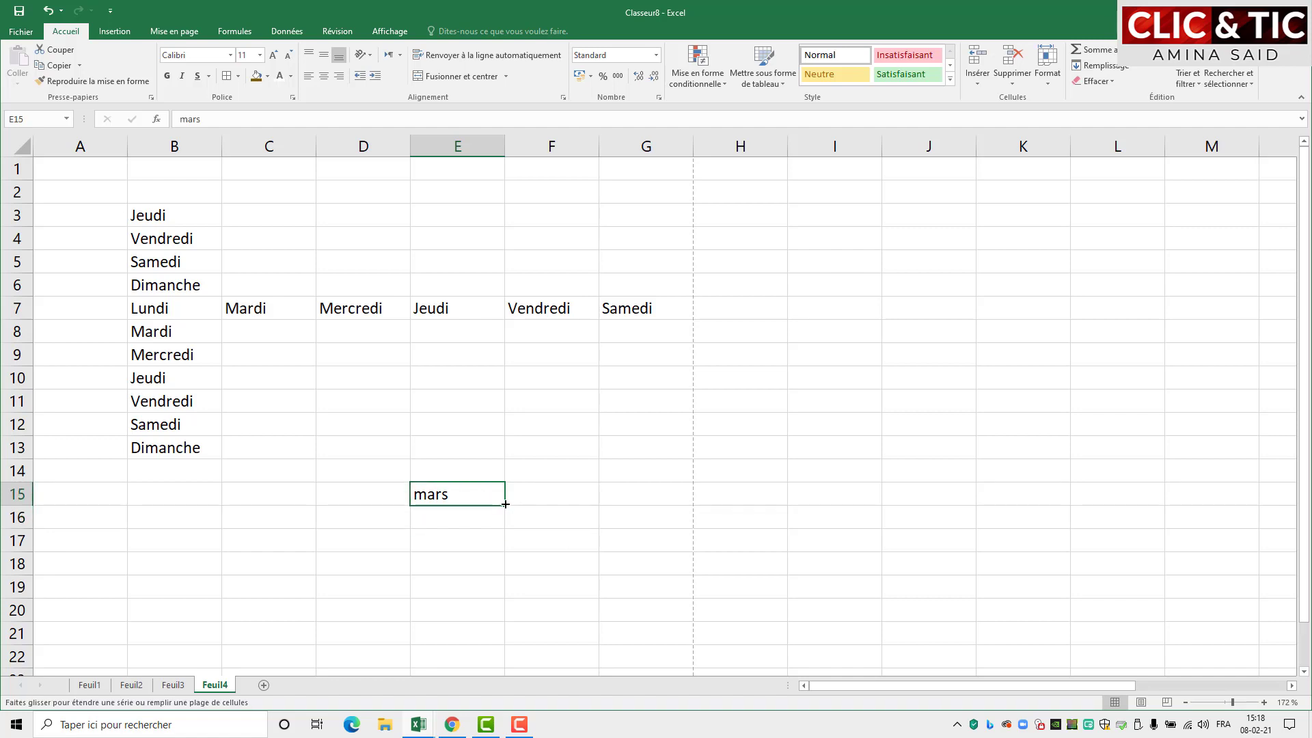
{"action": "left_click_drag", "start_coordinate": [505, 503], "coordinate": [504, 619]}
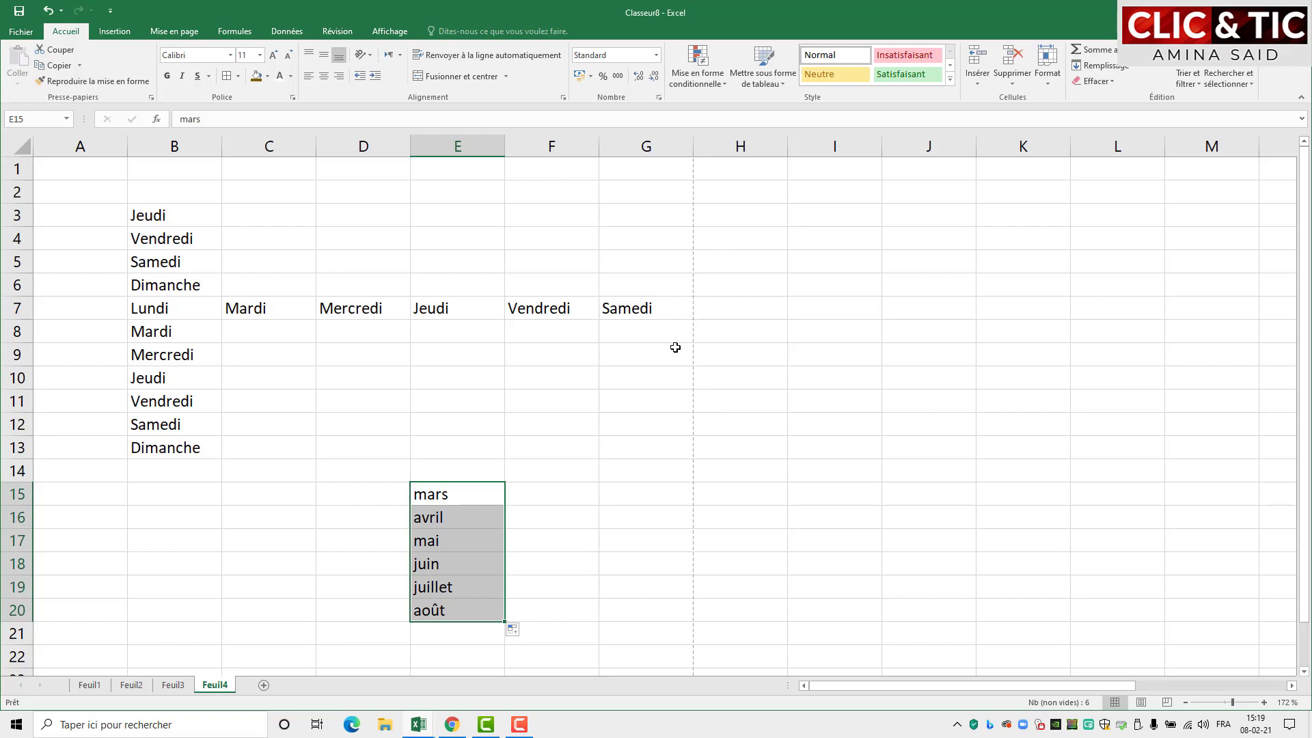
Step: Enter 4 in cell H4 and fill it down to H15 as a number series increasing by 1
{"action": "left_click", "coordinate": [757, 241]}
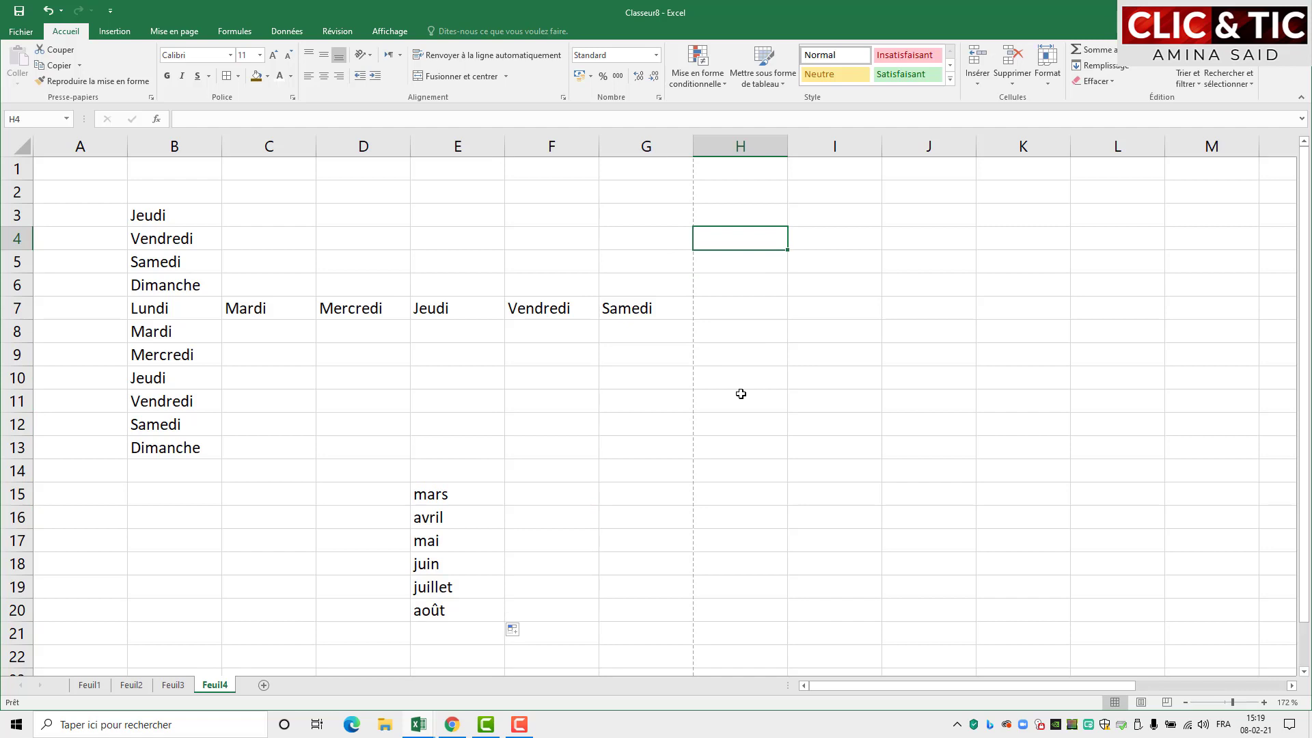
{"action": "type", "text": "4"}
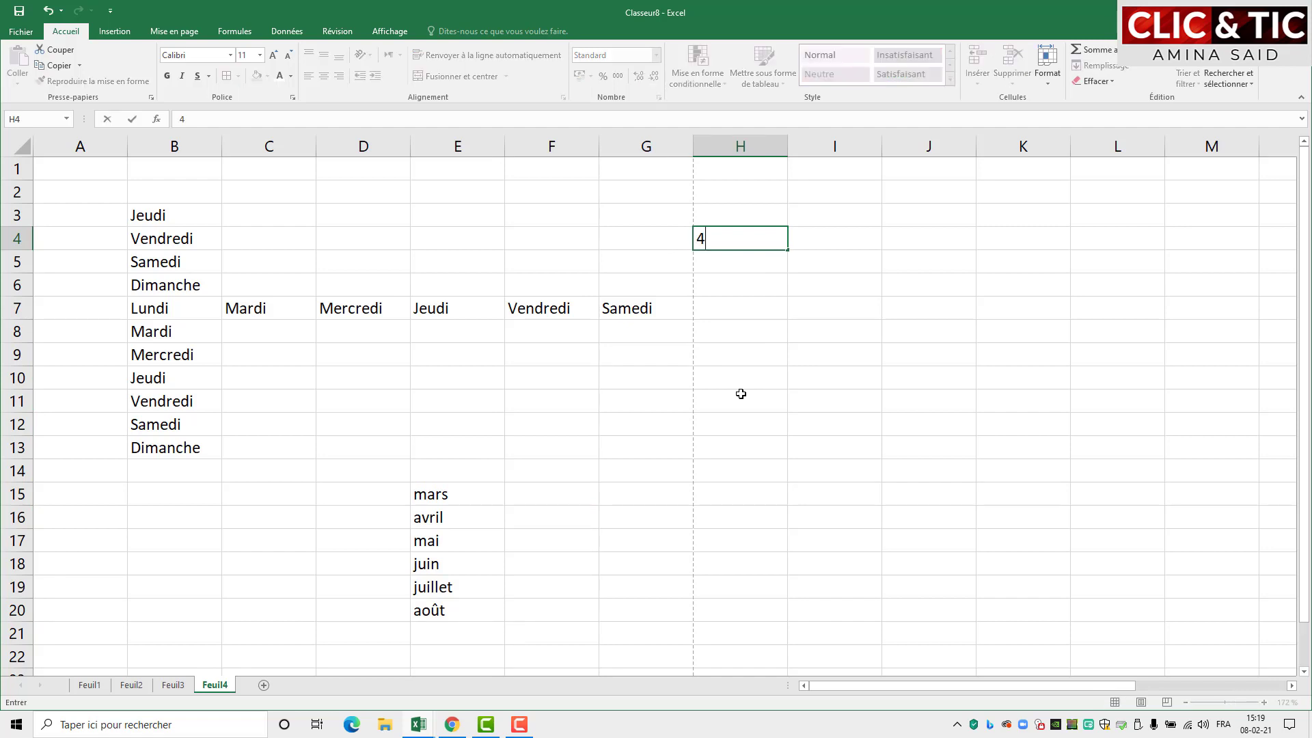
{"action": "key", "text": "Return"}
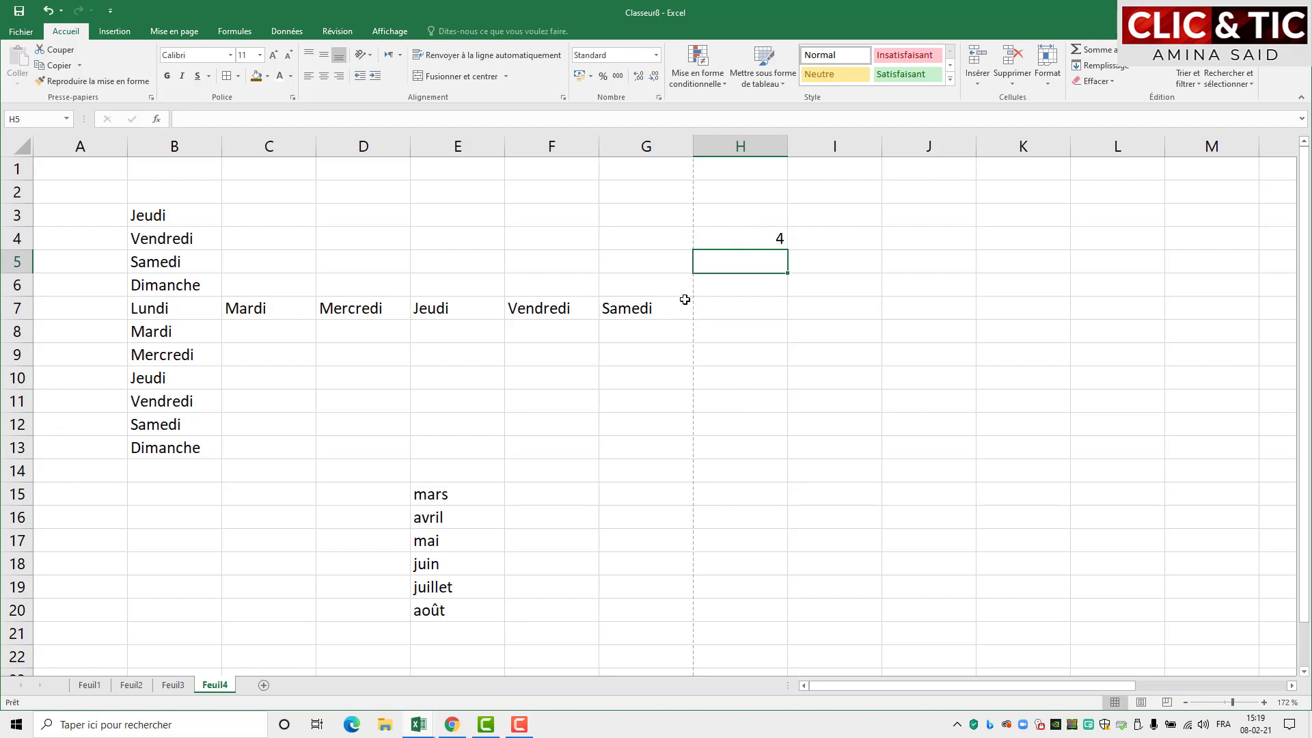
{"action": "left_click", "coordinate": [763, 238]}
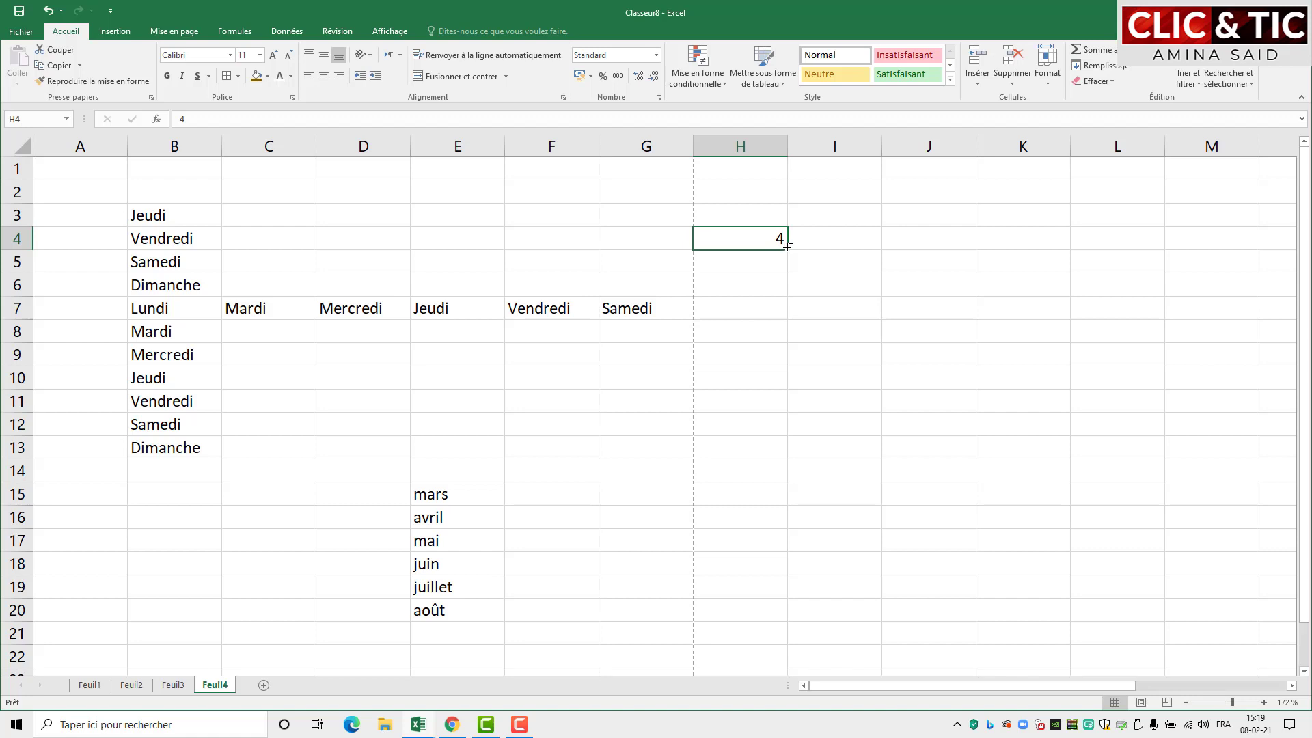
{"action": "left_click_drag", "start_coordinate": [787, 246], "coordinate": [784, 511]}
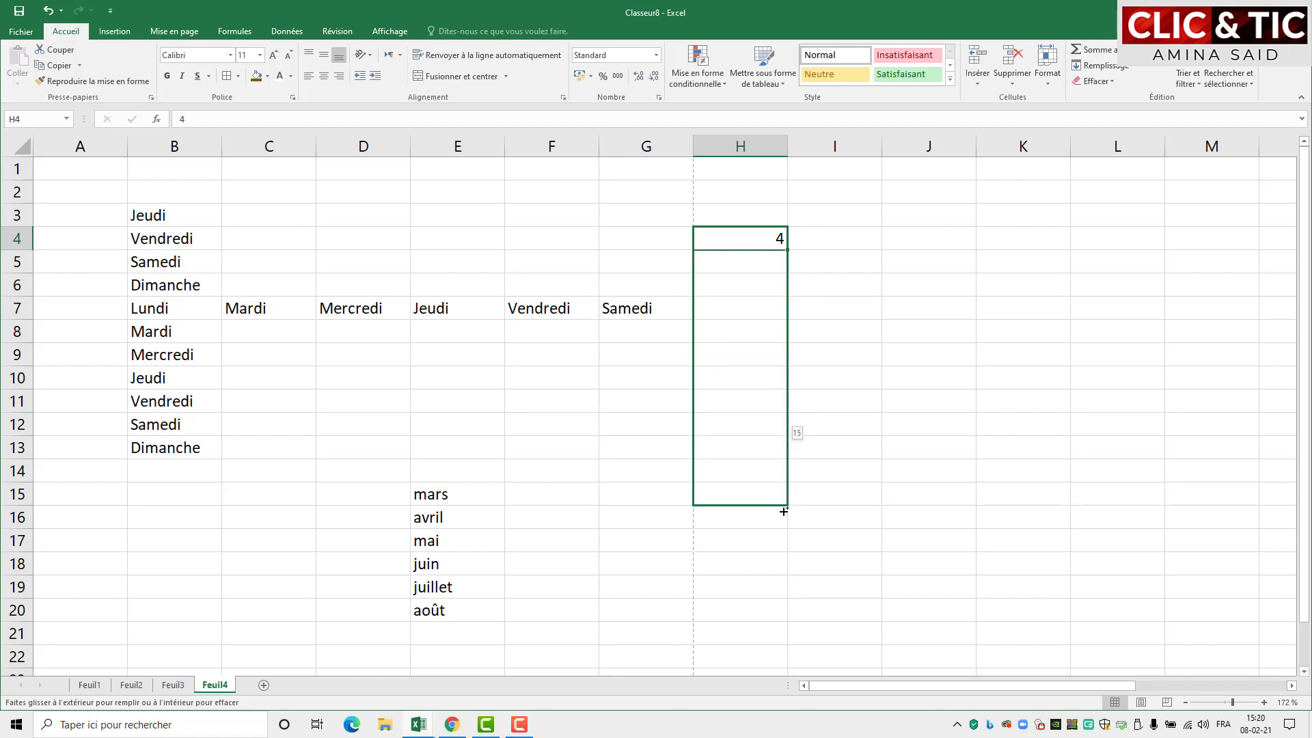
{"action": "left_click_drag", "start_coordinate": [783, 511], "coordinate": [783, 512]}
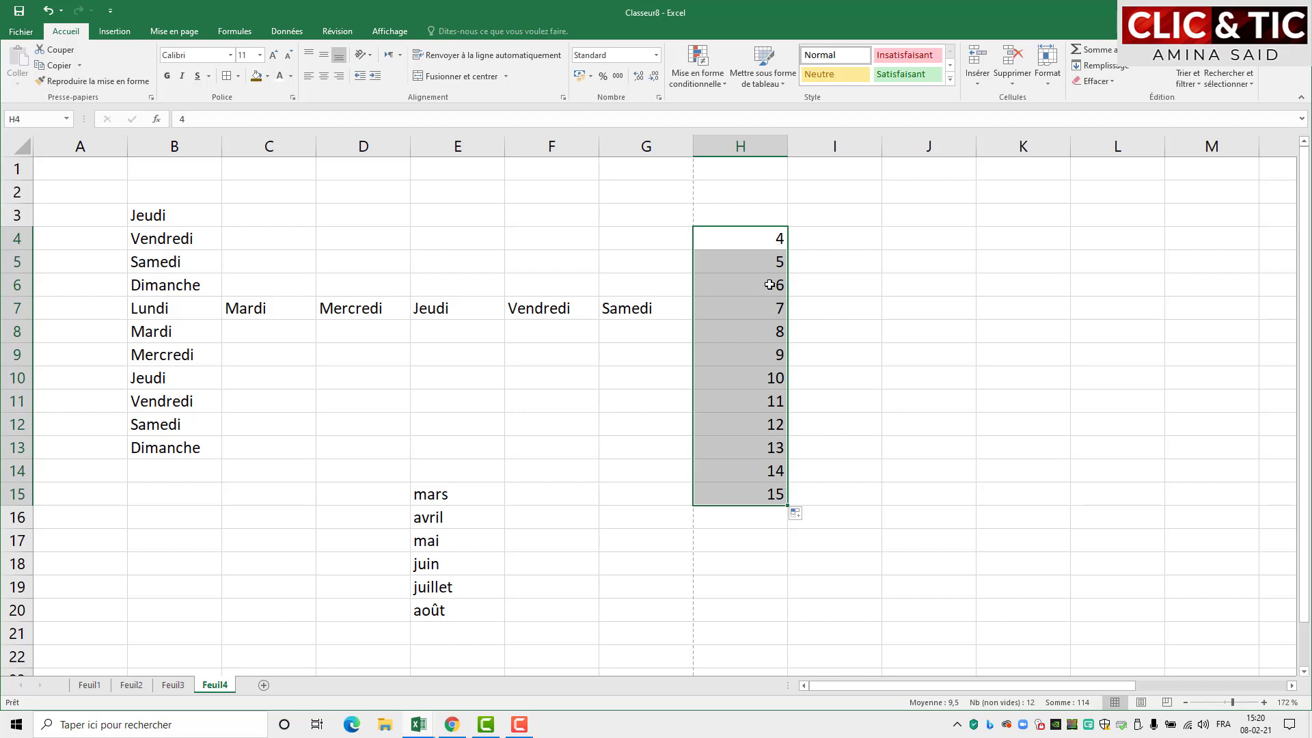
Step: Enter 2 in I4 and 4 in I5, and extend both cells as a series down to I15
{"action": "left_click", "coordinate": [859, 239]}
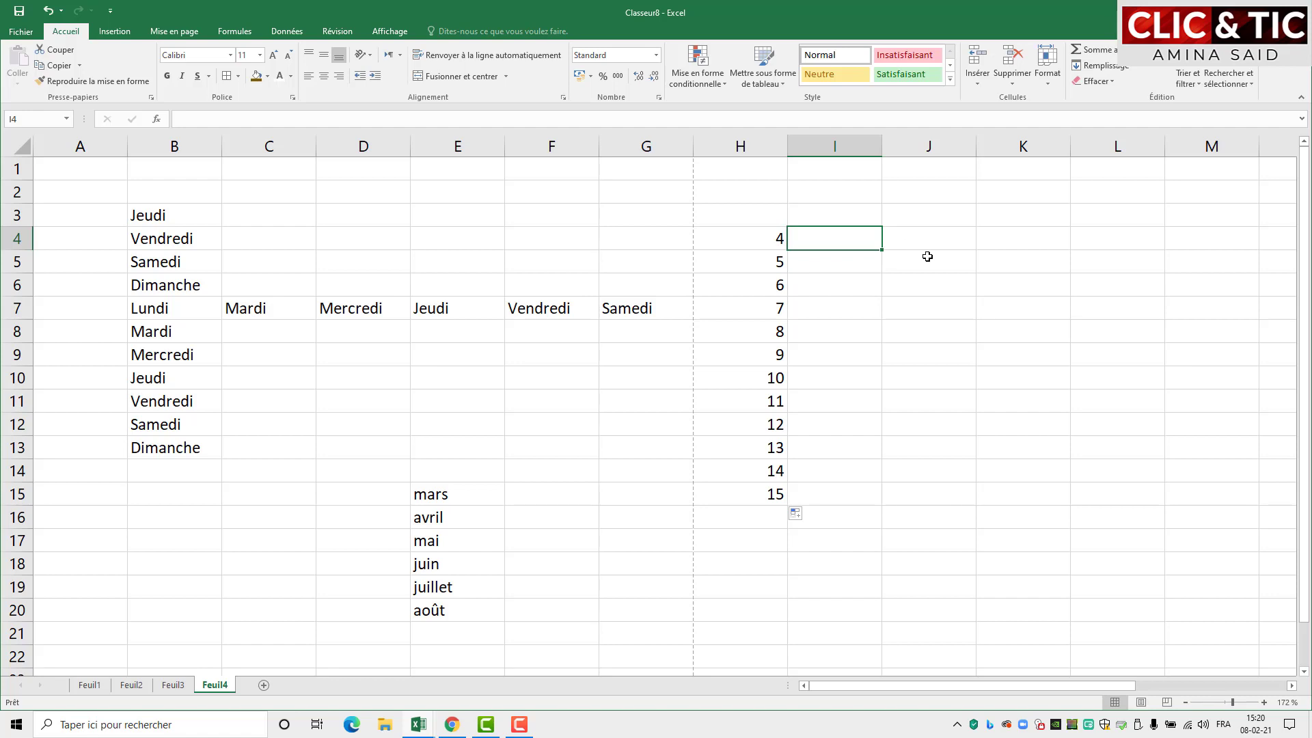
{"action": "type", "text": "2"}
{"action": "key", "text": "Return"}
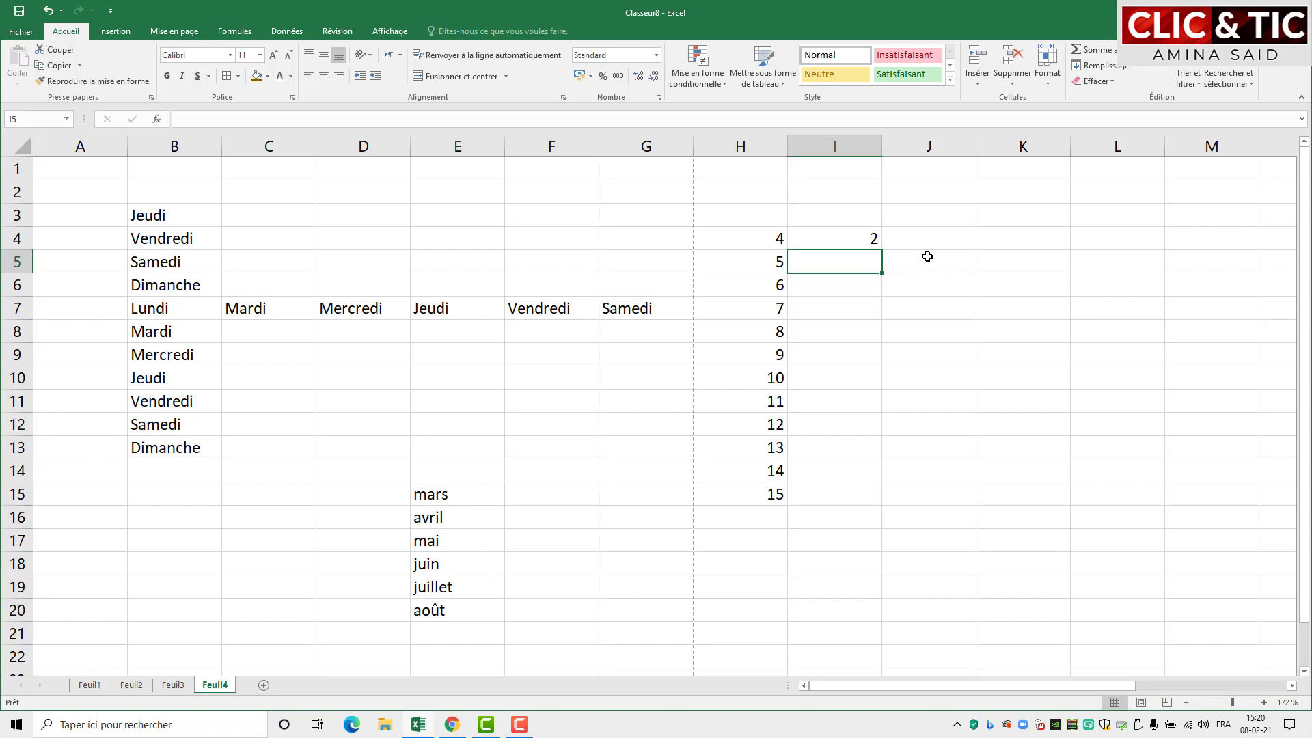
{"action": "type", "text": "4"}
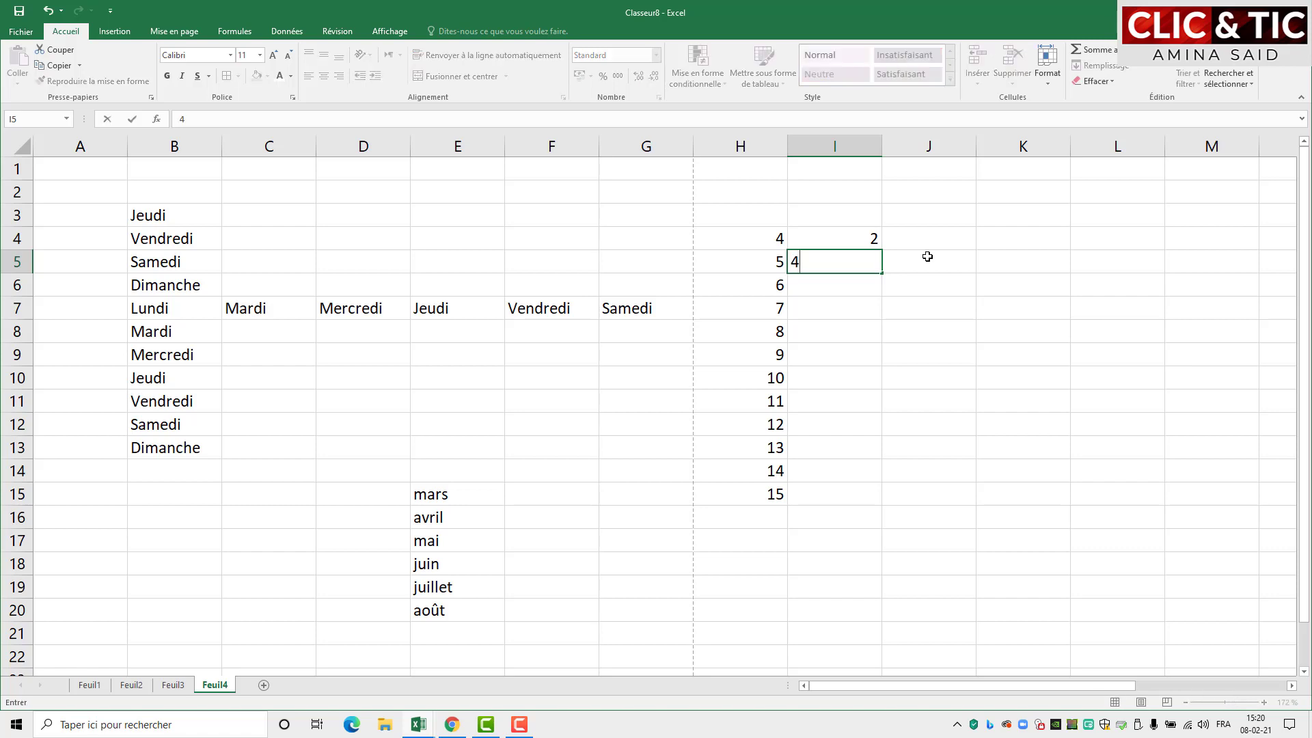
{"action": "key", "text": "Return"}
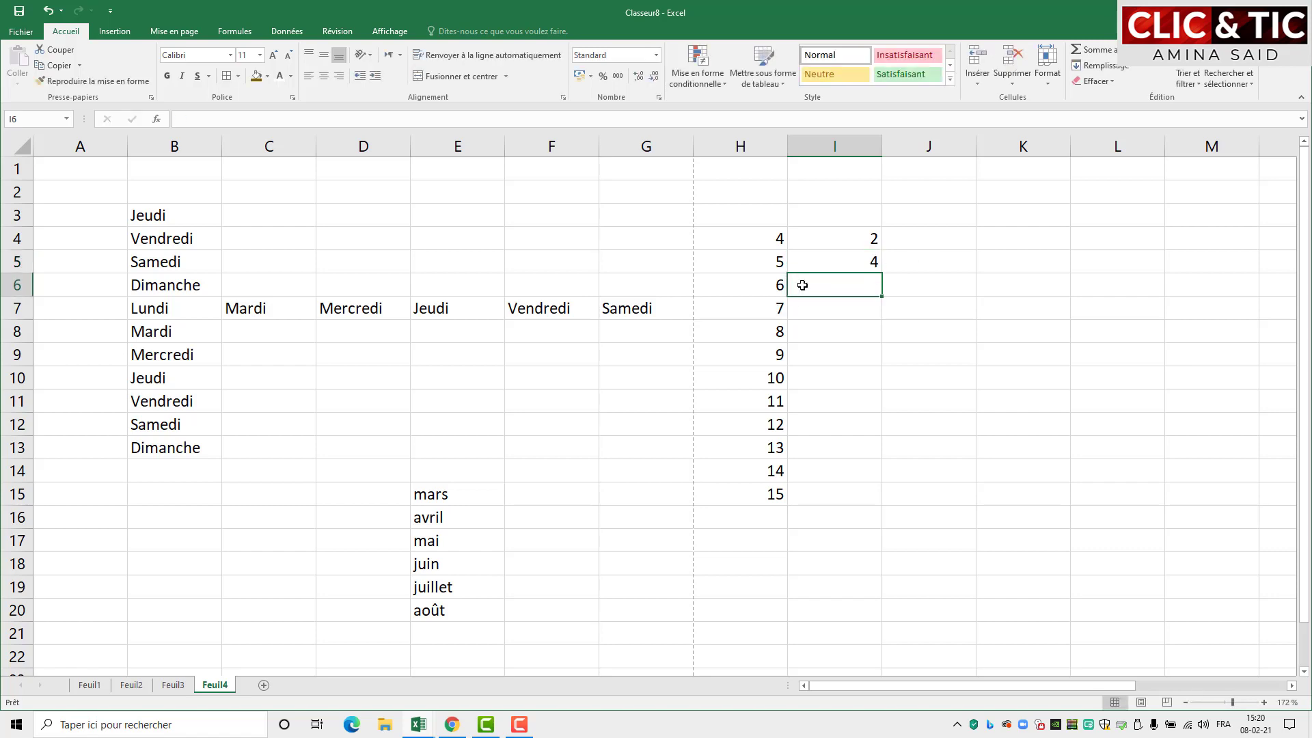
{"action": "left_click", "coordinate": [848, 234]}
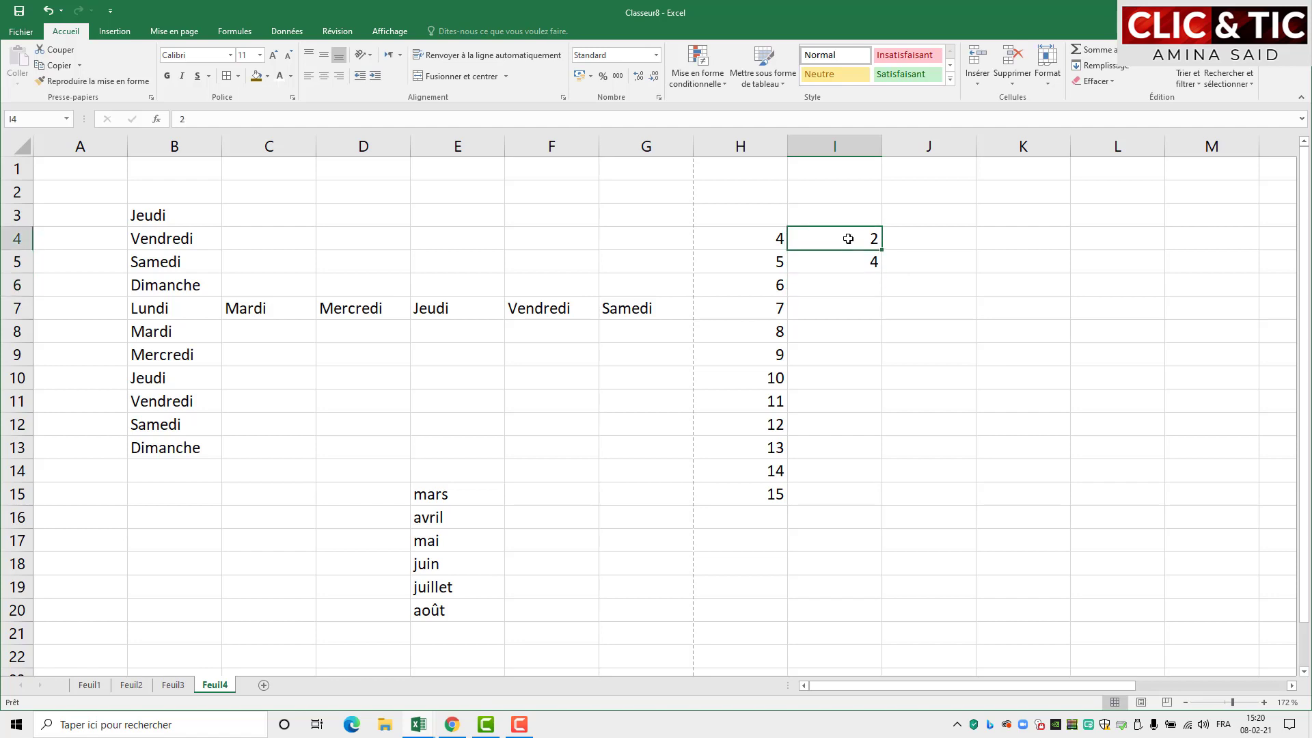
{"action": "left_click_drag", "start_coordinate": [849, 237], "coordinate": [846, 255]}
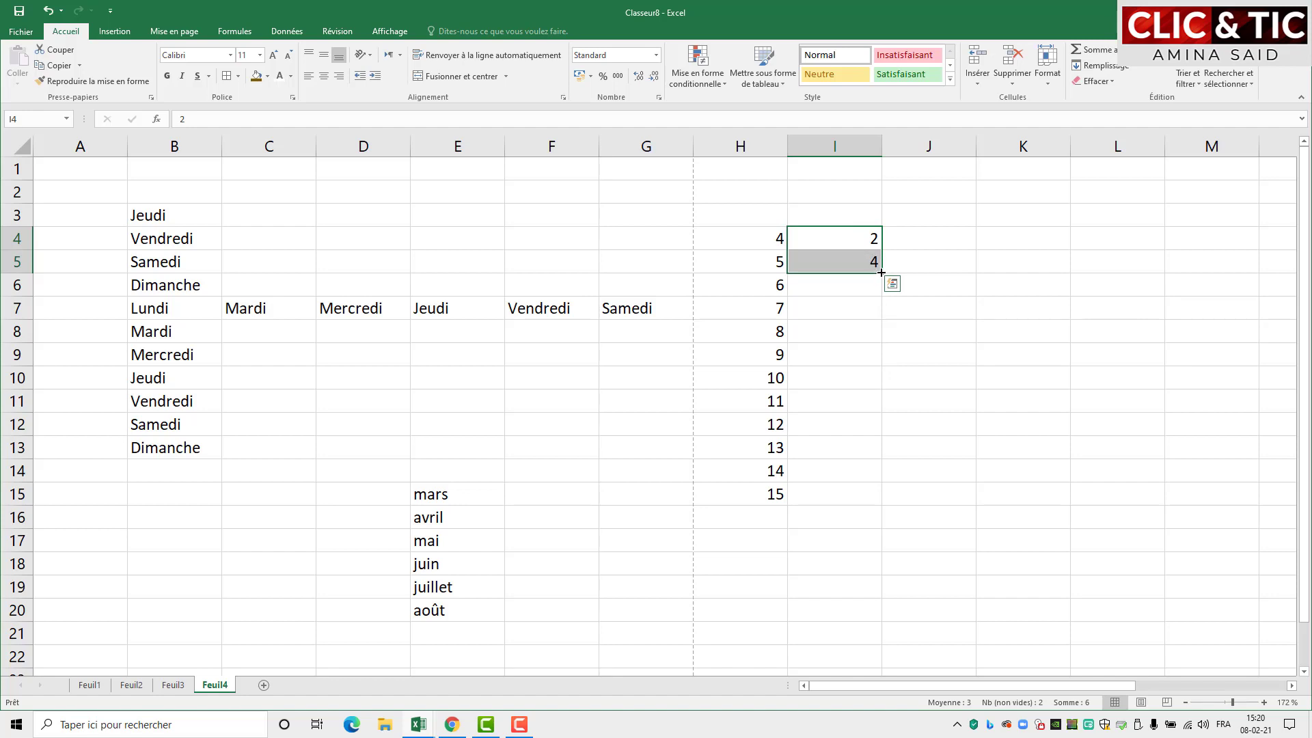
{"action": "left_click_drag", "start_coordinate": [881, 273], "coordinate": [882, 502]}
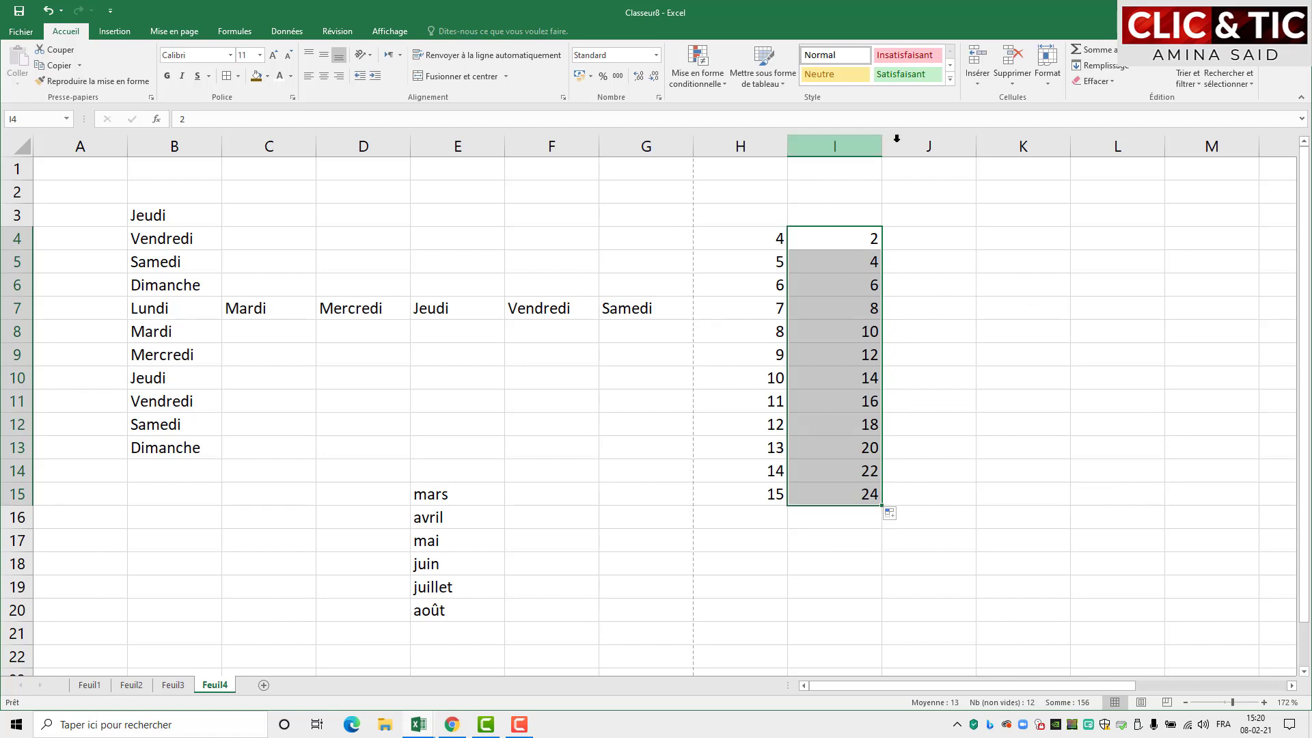
Step: Enter 1 in J4 and 4 in J5, and extend both cells as a series down to J15
{"action": "left_click", "coordinate": [958, 241]}
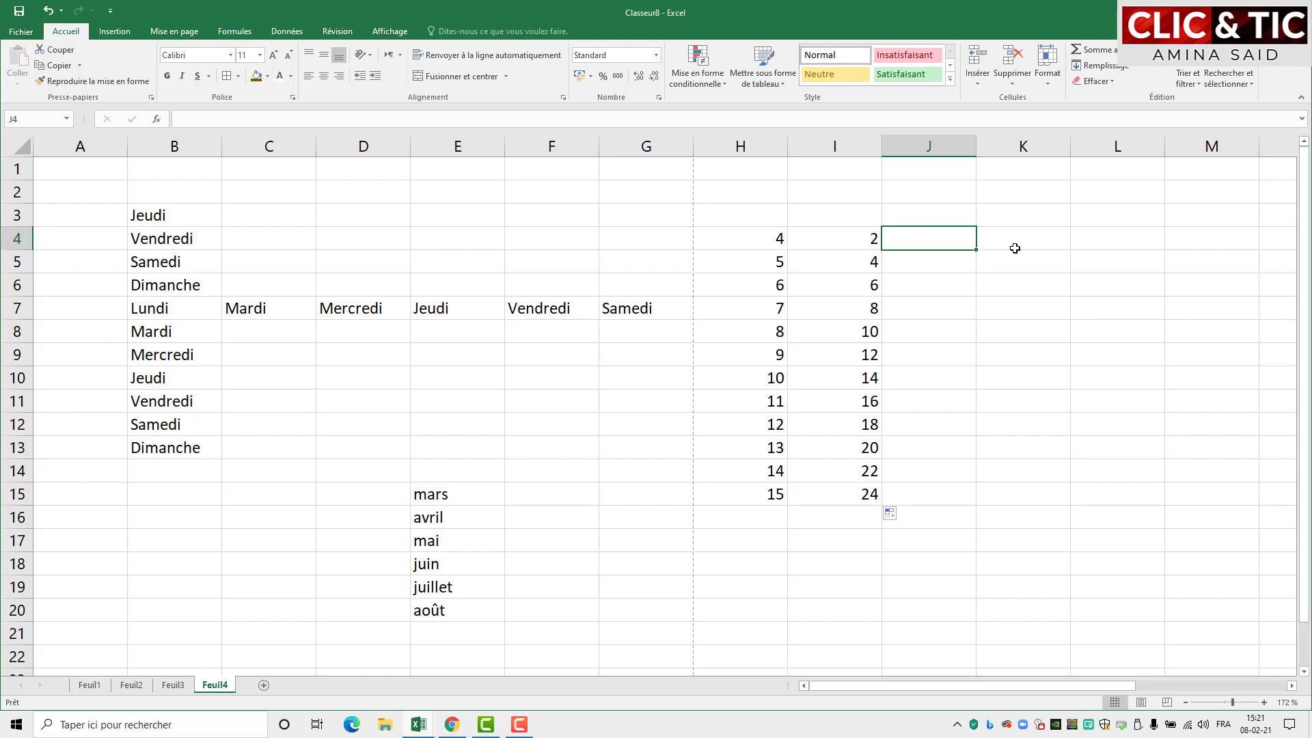
{"action": "type", "text": "1"}
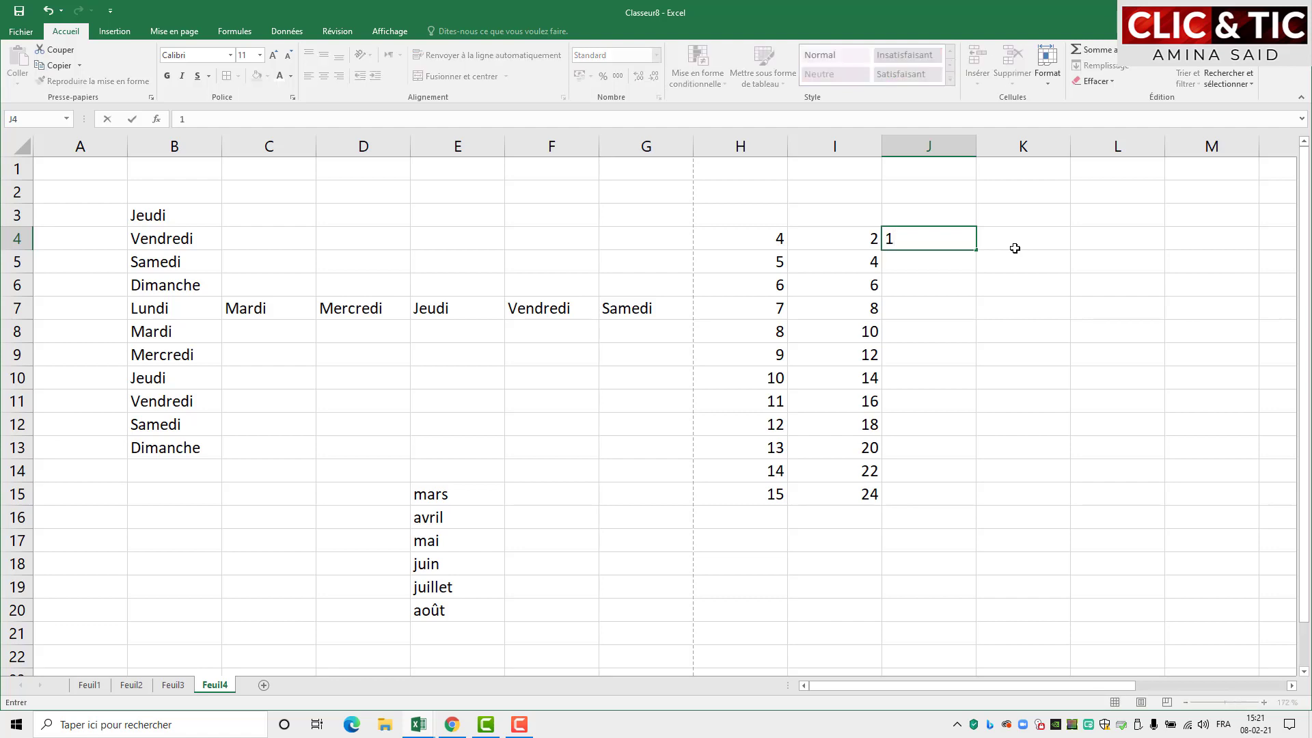
{"action": "key", "text": "Return"}
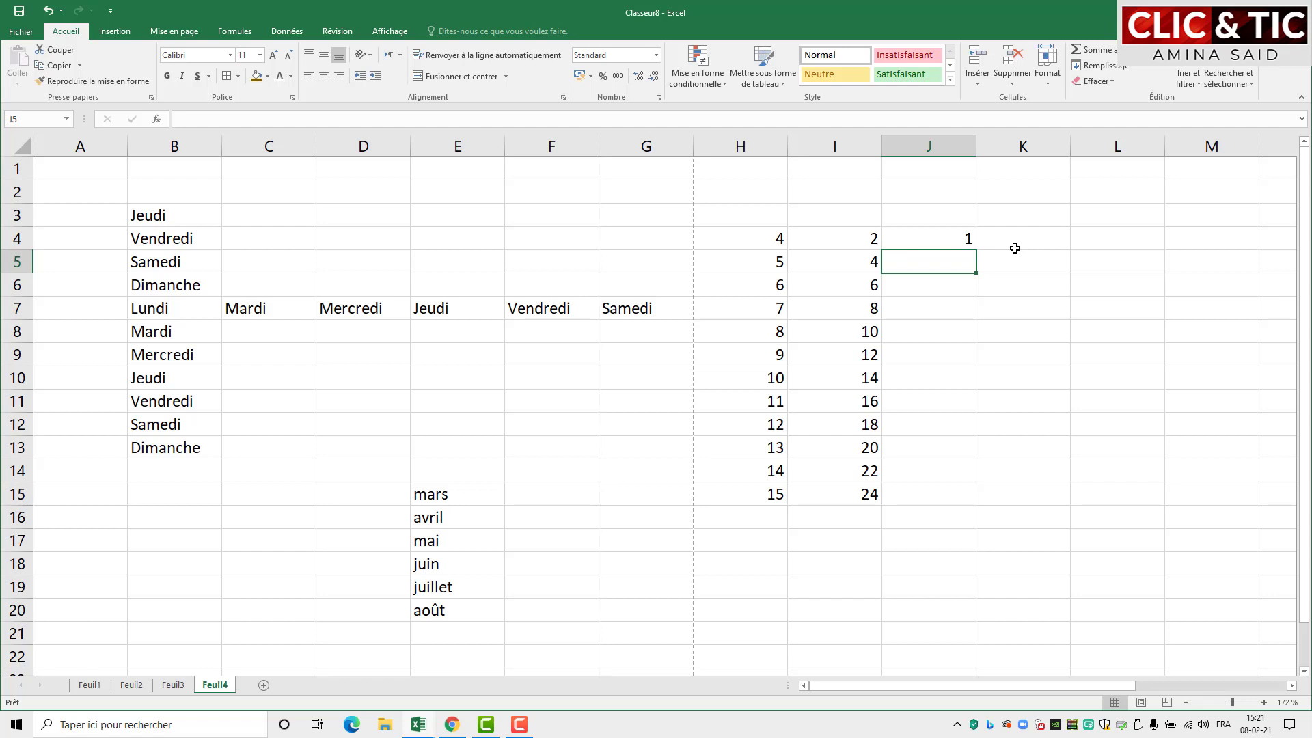
{"action": "type", "text": "4"}
{"action": "key", "text": "Return"}
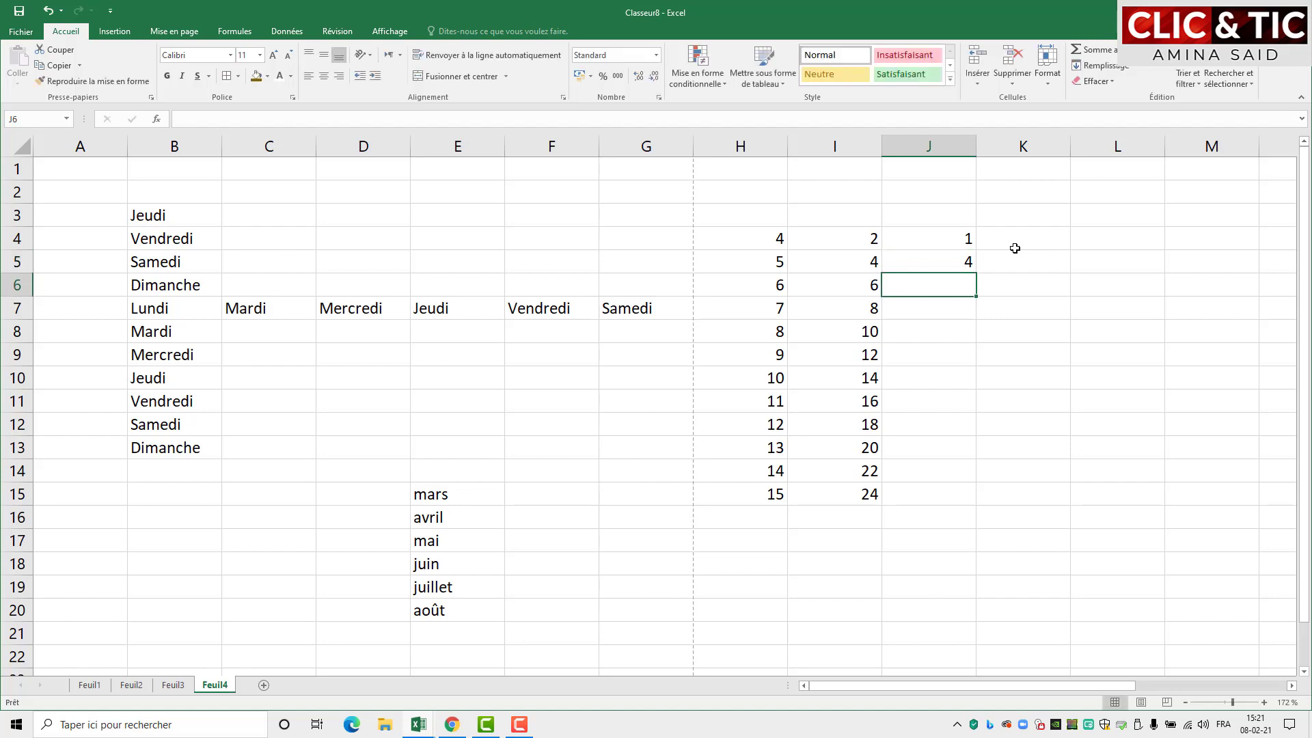
{"action": "left_click", "coordinate": [948, 234]}
{"action": "left_click_drag", "start_coordinate": [949, 234], "coordinate": [952, 258]}
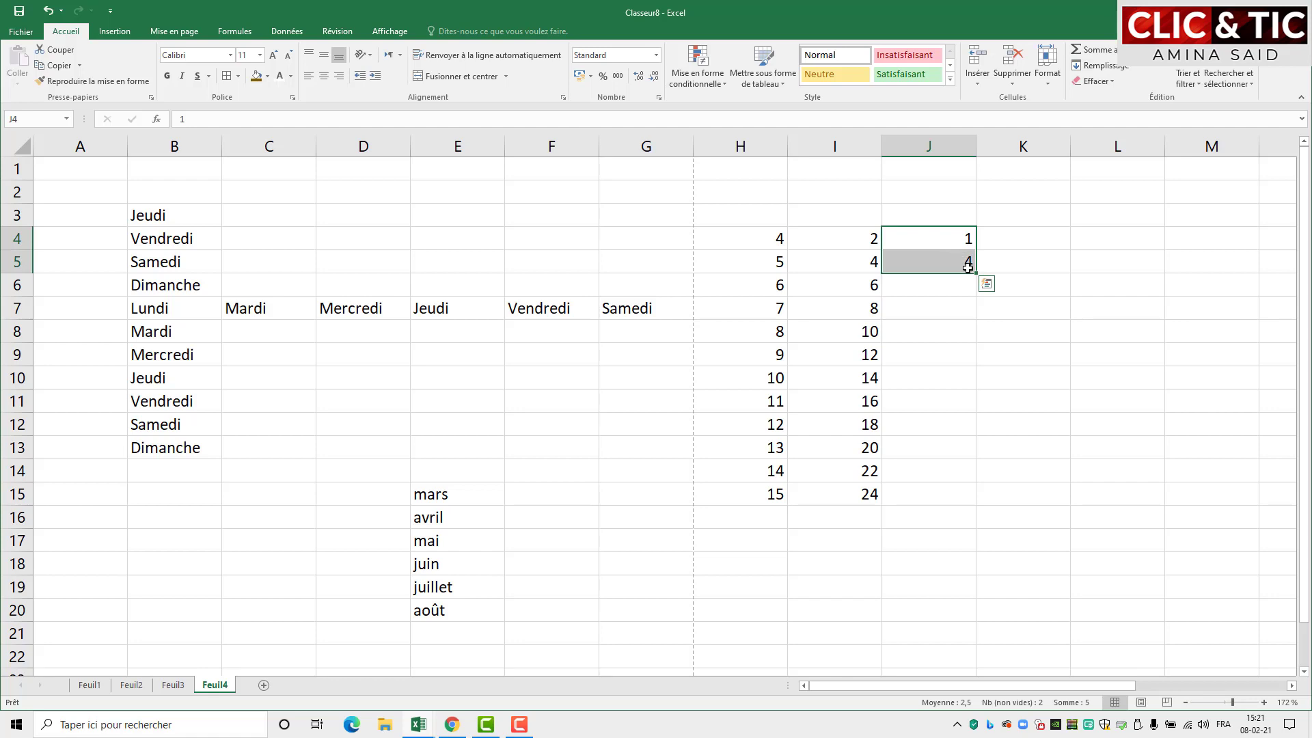
{"action": "left_click_drag", "start_coordinate": [975, 274], "coordinate": [973, 504]}
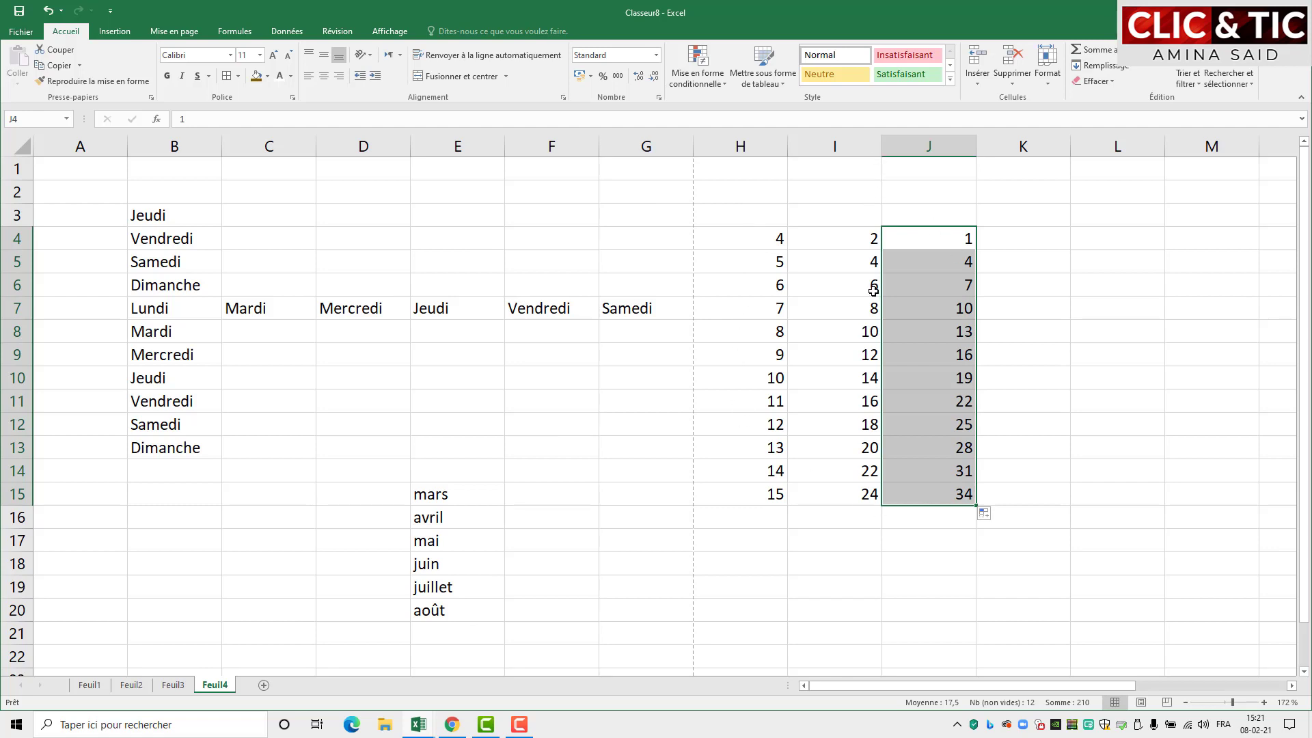
Step: Enter 1 in cell K4 and copy it unchanged down to K15
{"action": "left_click", "coordinate": [1040, 236]}
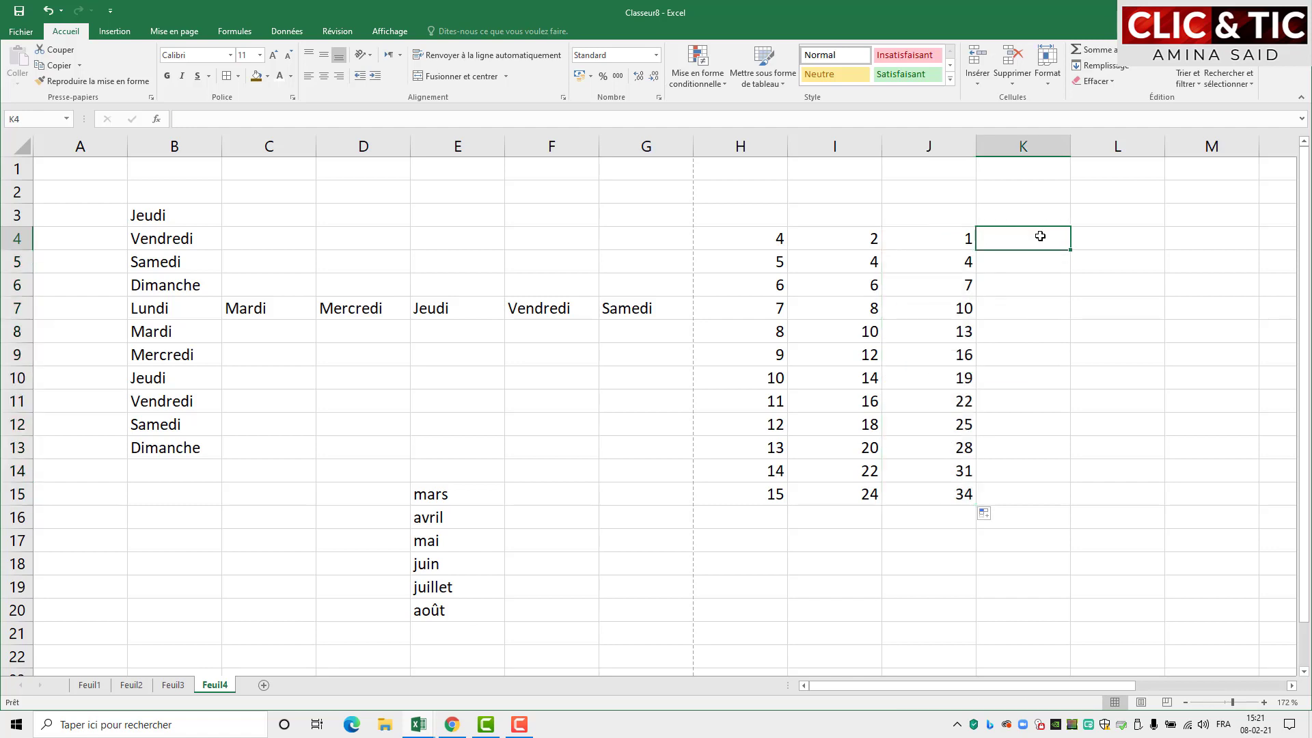
{"action": "type", "text": "1"}
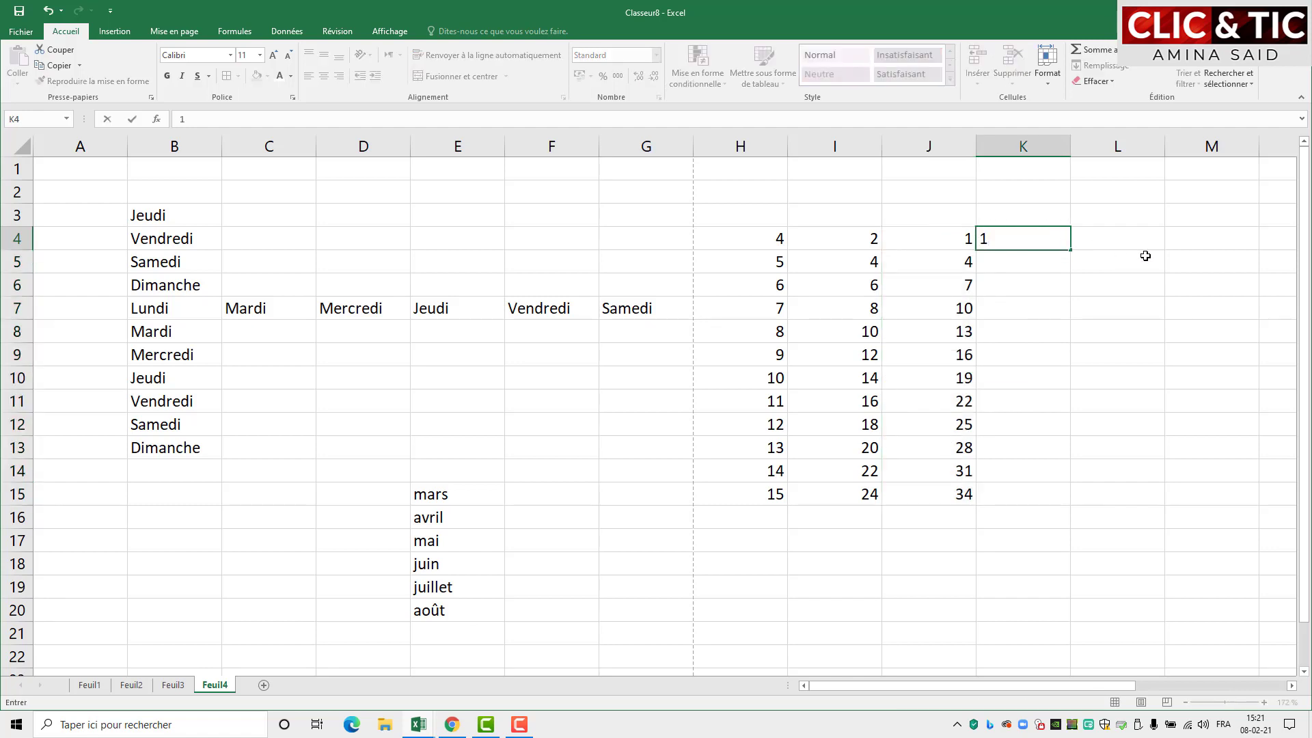
{"action": "key", "text": "Return"}
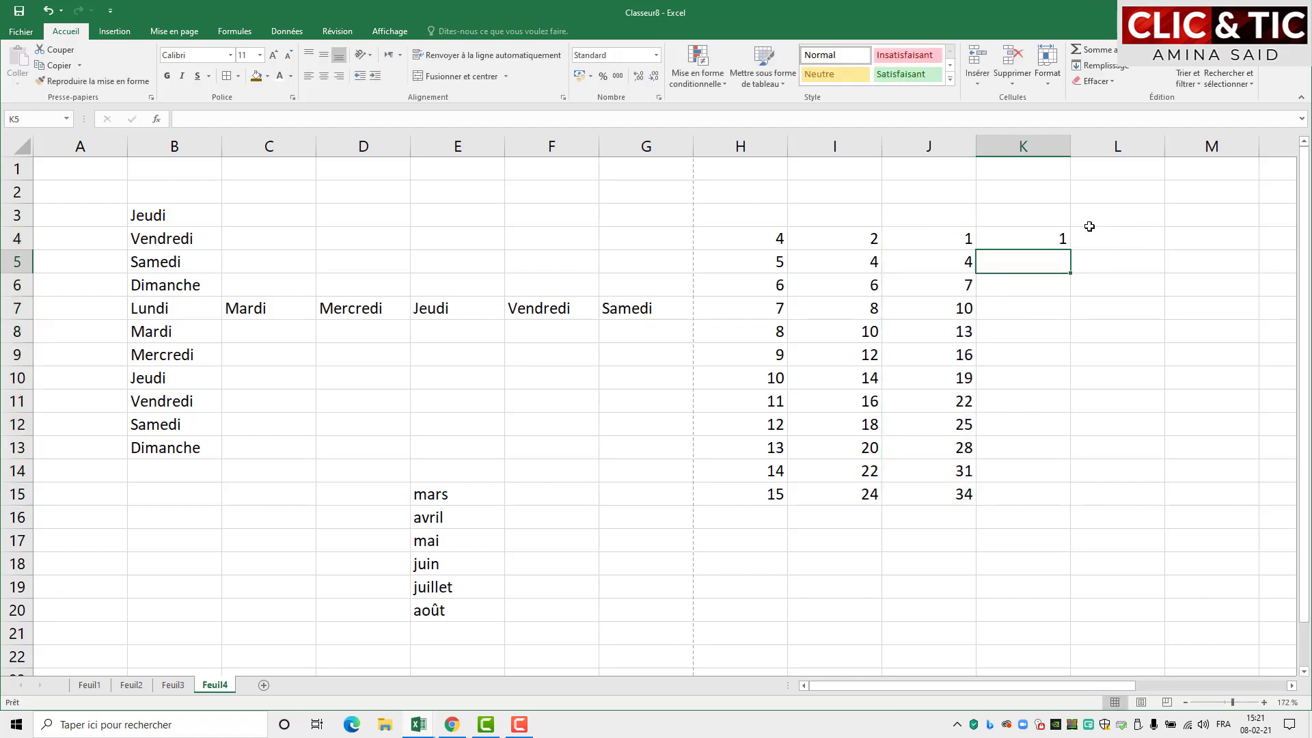
{"action": "left_click", "coordinate": [1050, 238]}
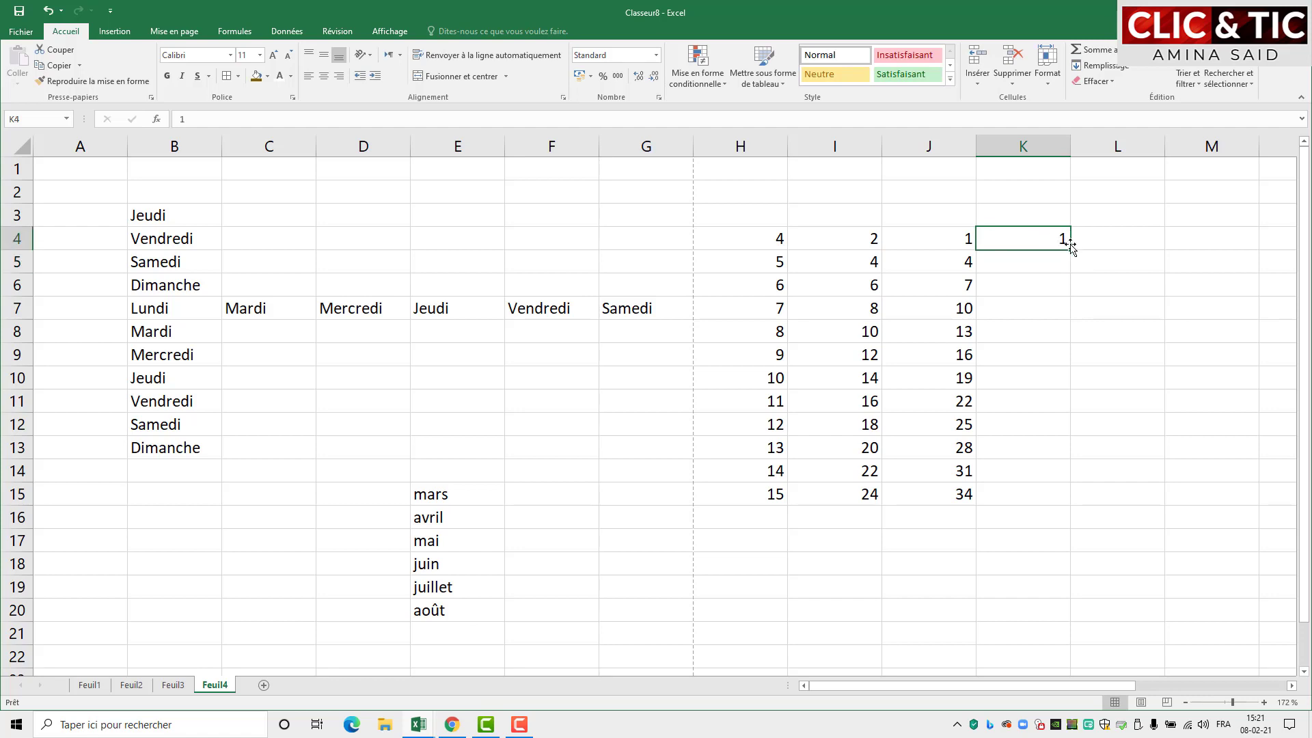
{"action": "left_click_drag", "start_coordinate": [1070, 250], "coordinate": [1074, 505]}
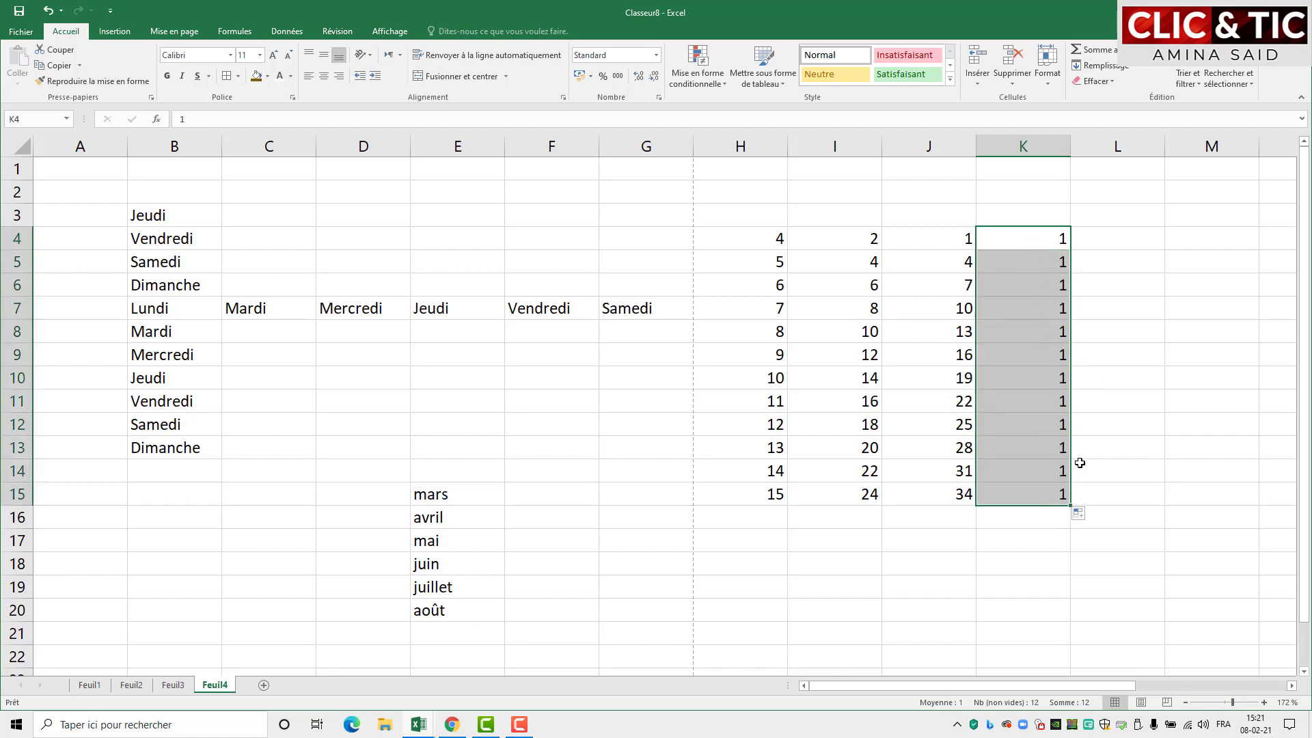
Step: Enter maison in cell B16 and copy it down to B20
{"action": "left_click", "coordinate": [167, 518]}
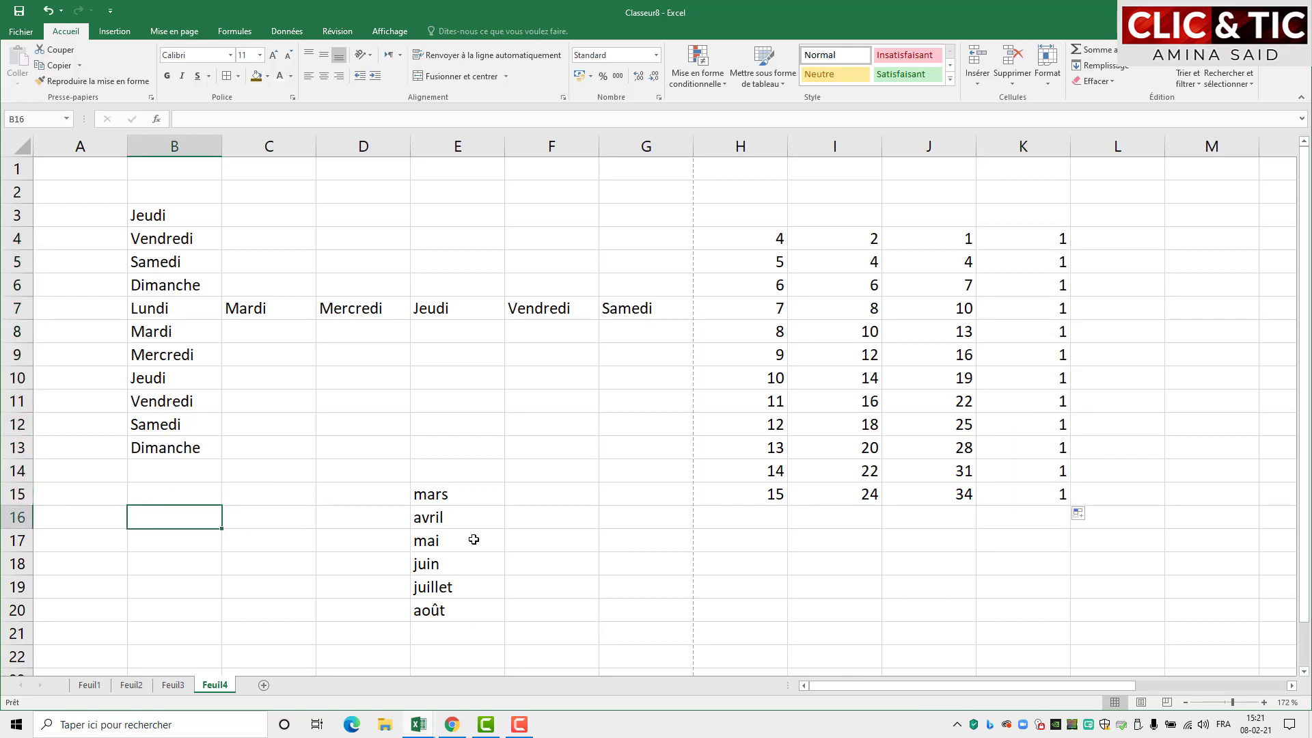
{"action": "type", "text": "maison"}
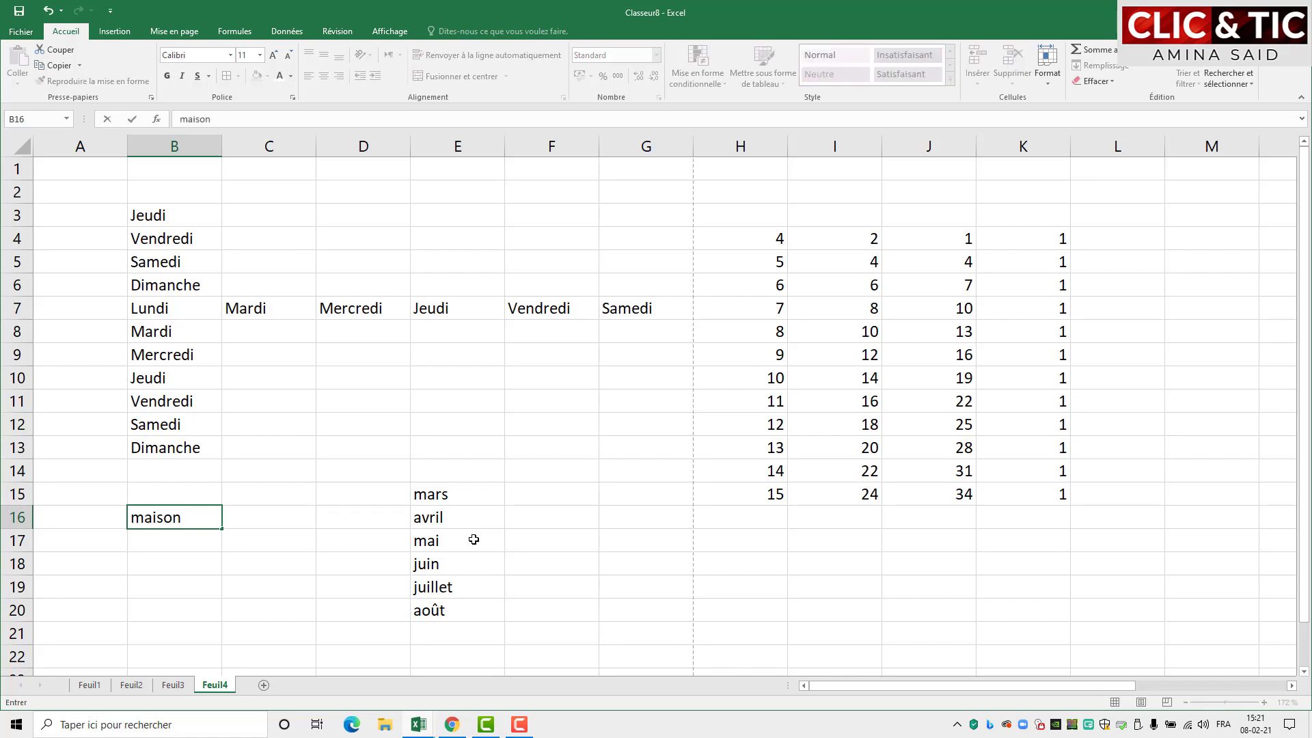
{"action": "key", "text": "Return"}
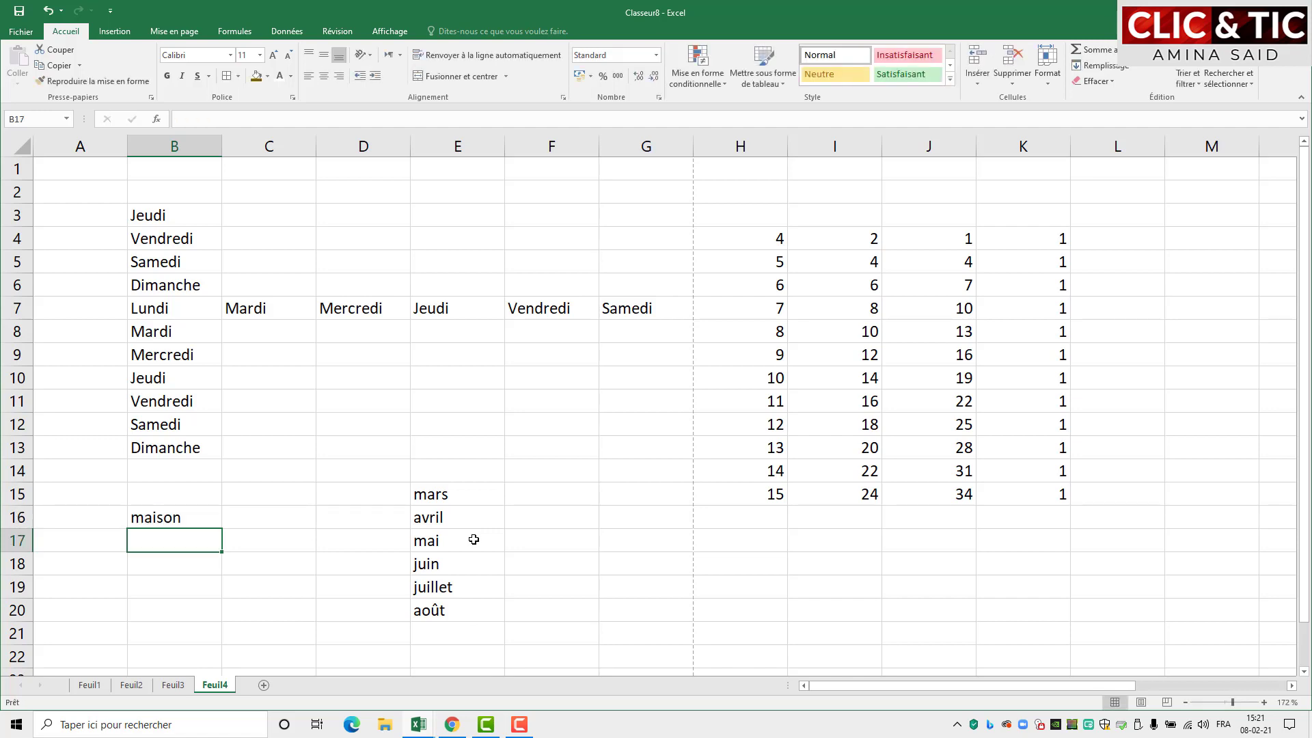
{"action": "left_click", "coordinate": [202, 516]}
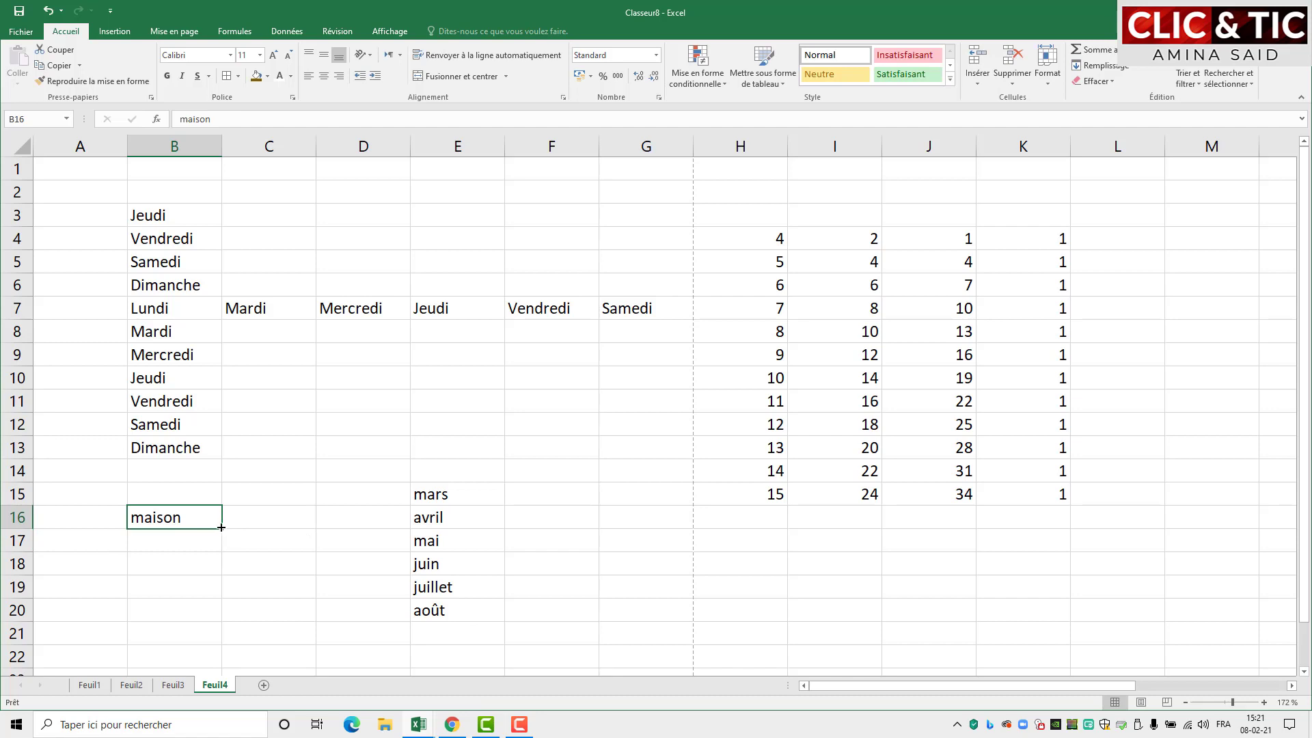
{"action": "left_click_drag", "start_coordinate": [222, 529], "coordinate": [221, 629]}
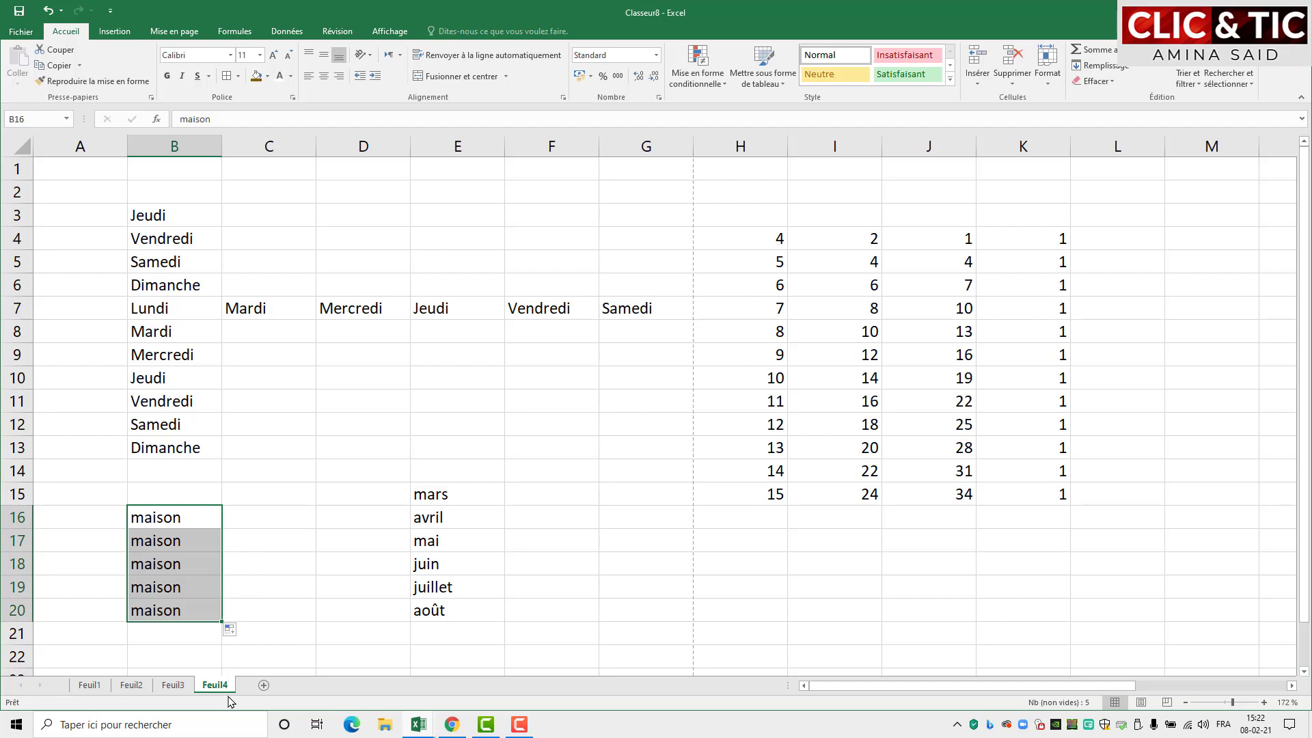
Step: Open the custom lists editor from Excel's advanced options and move its dialog clear of the weekday data
{"action": "left_click", "coordinate": [275, 535]}
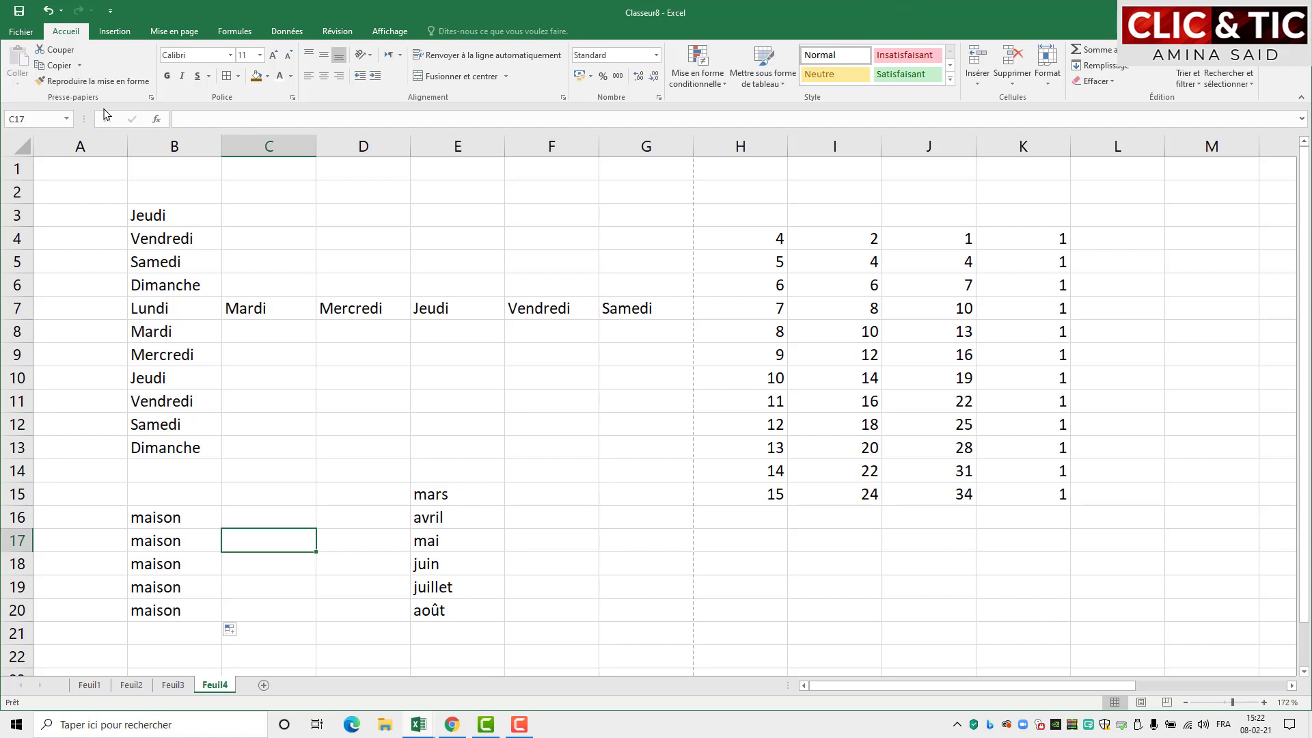
{"action": "left_click", "coordinate": [21, 34]}
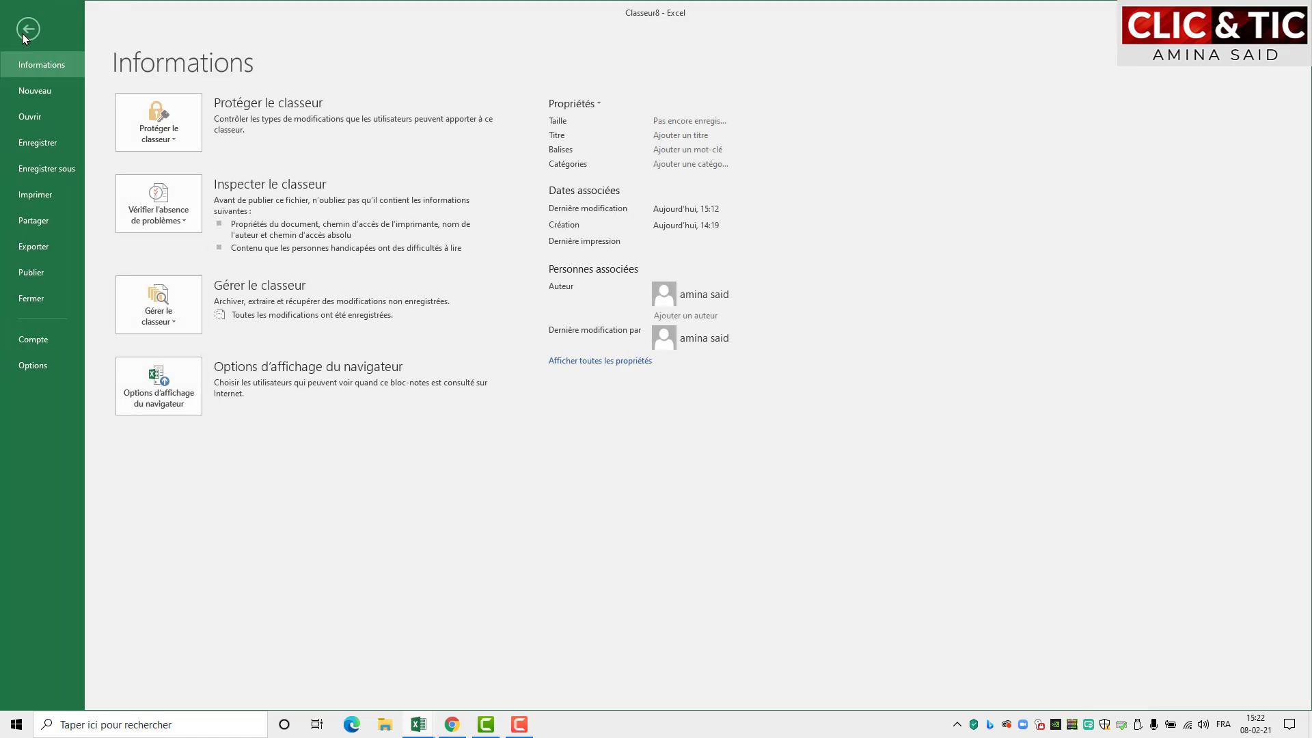
{"action": "left_click", "coordinate": [25, 370]}
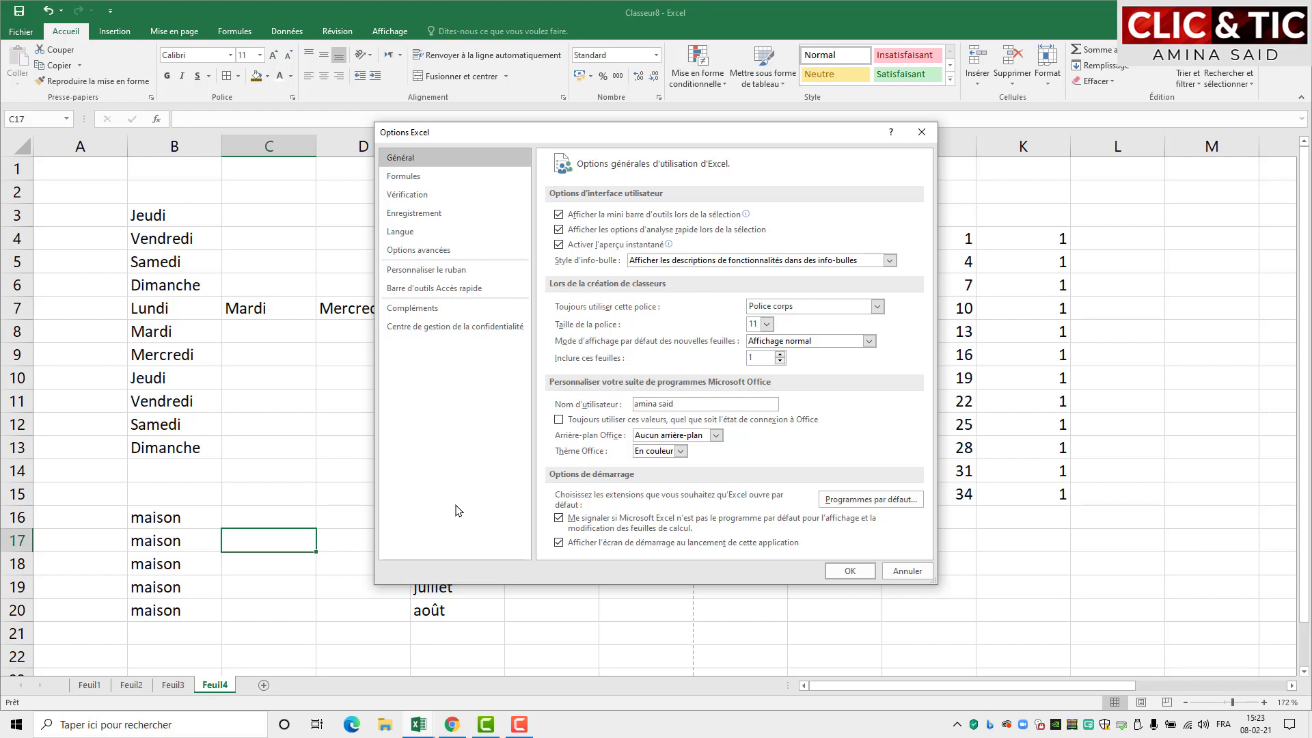
{"action": "left_click", "coordinate": [434, 253]}
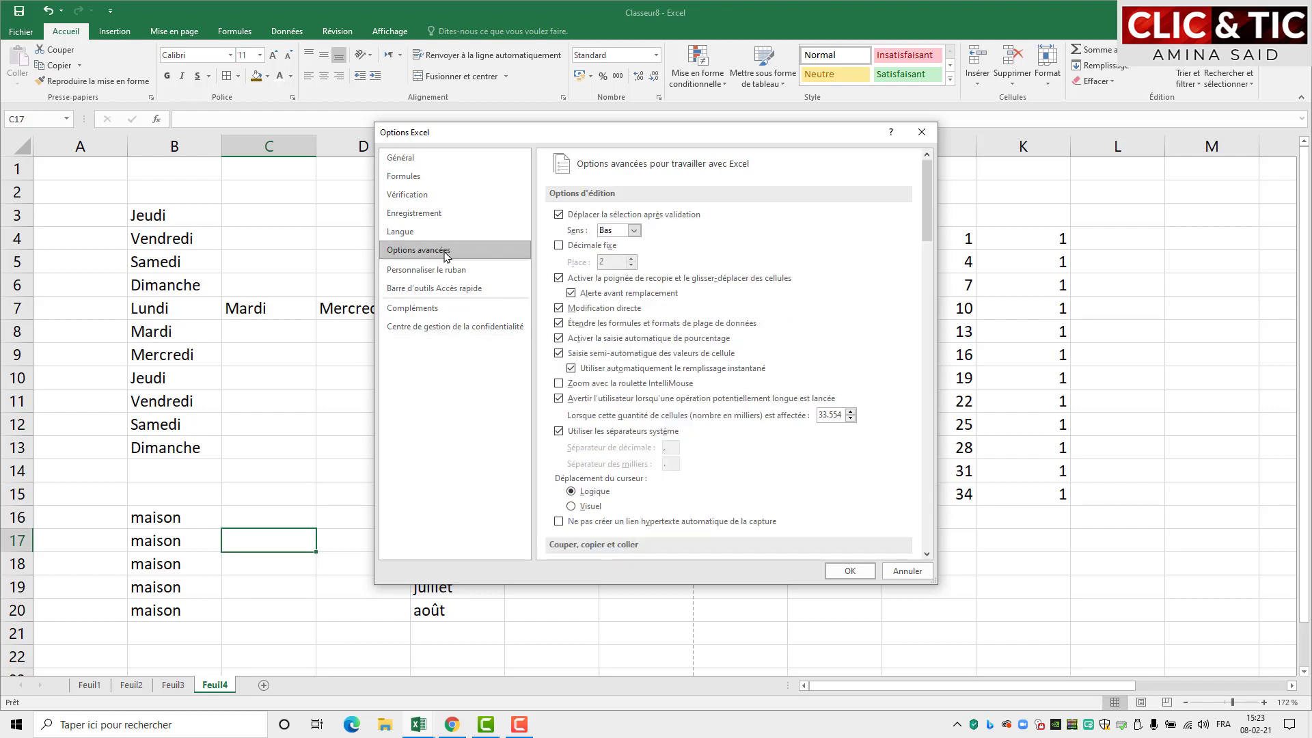
{"action": "left_click_drag", "start_coordinate": [925, 219], "coordinate": [927, 516]}
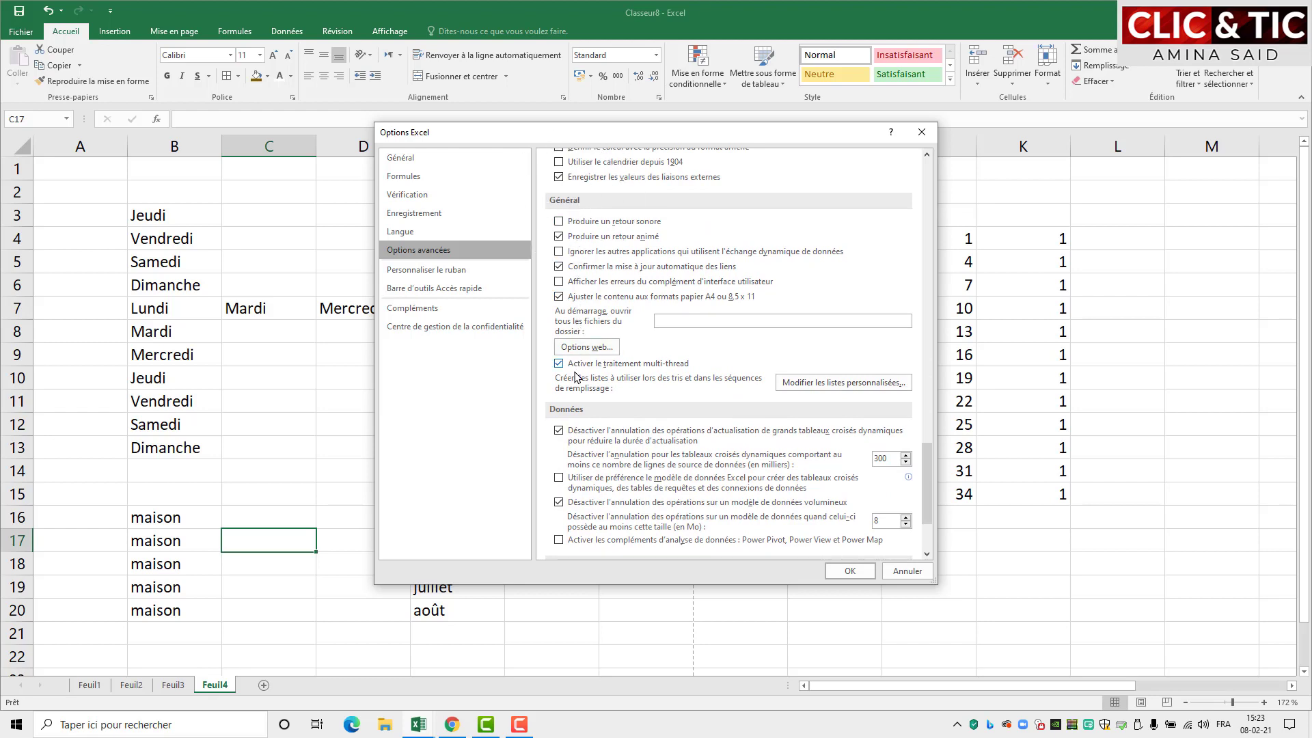
{"action": "left_click", "coordinate": [863, 388]}
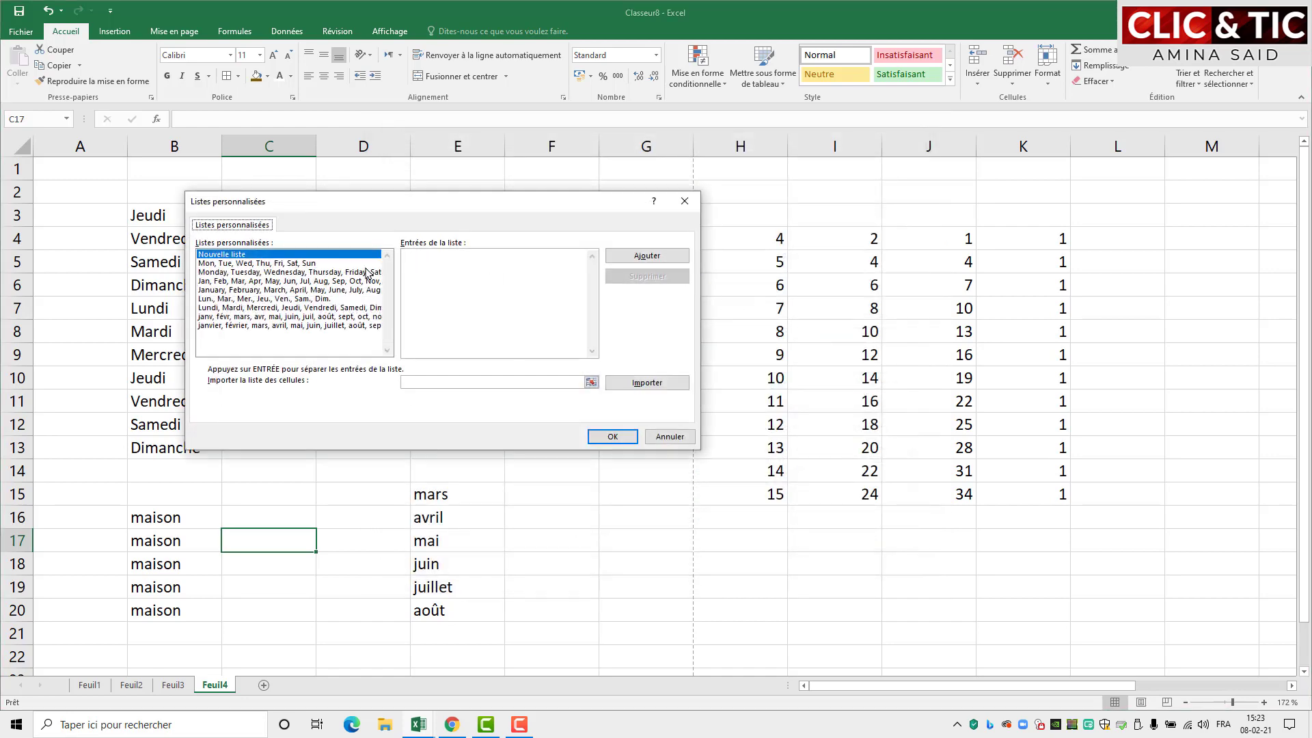
{"action": "left_click_drag", "start_coordinate": [510, 204], "coordinate": [751, 214]}
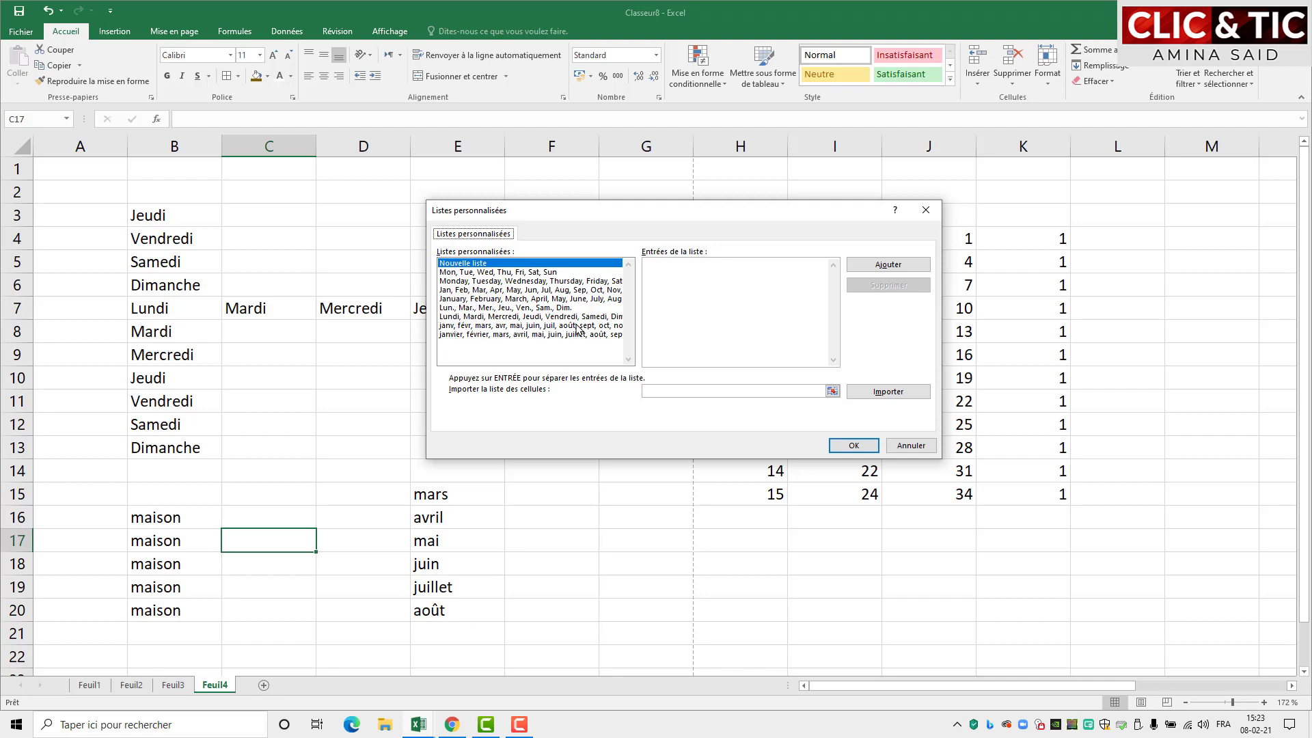
Step: Add a custom list with Désignation, Référence, Prix unitaire, Quantité, Montant HT, TVA and Montant TTC, and confirm the Excel options
{"action": "left_click", "coordinate": [478, 266]}
{"action": "type", "text": "D"}
{"action": "type", "text": "ésignation R"}
{"action": "type", "text": "éfére"}
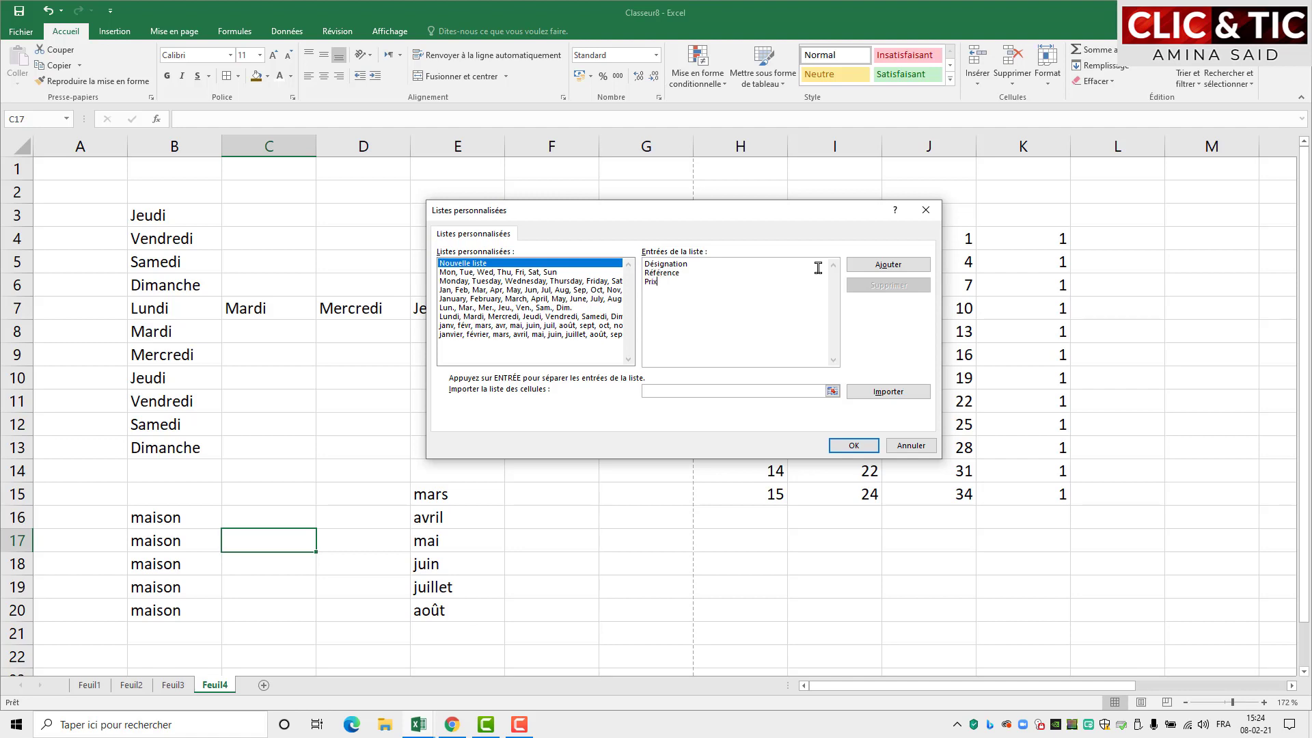
{"action": "type", "text": "nce Prix unitaire "}
{"action": "type", "text": "Quantité "}
{"action": "type", "text": "Mo"}
{"action": "type", "text": "ntant HT T"}
{"action": "type", "text": "VA "}
{"action": "type", "text": "Montant"}
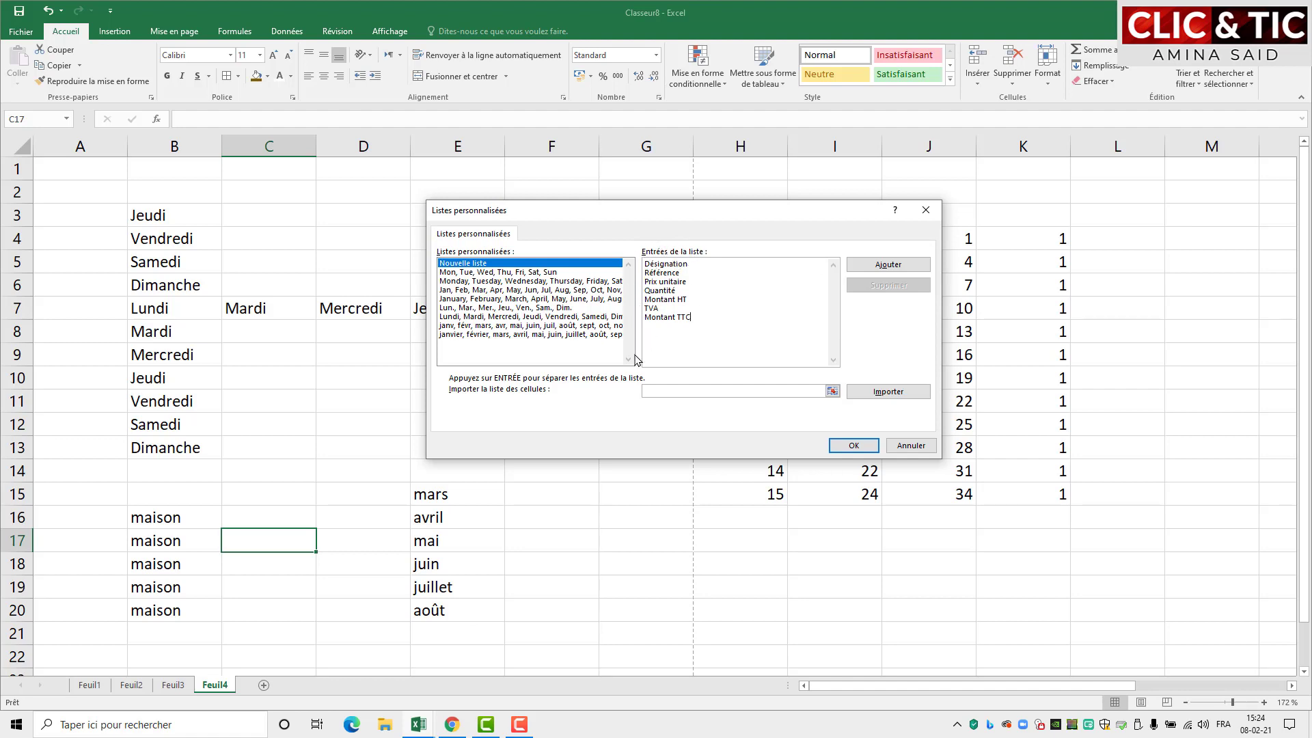
{"action": "left_click", "coordinate": [890, 265]}
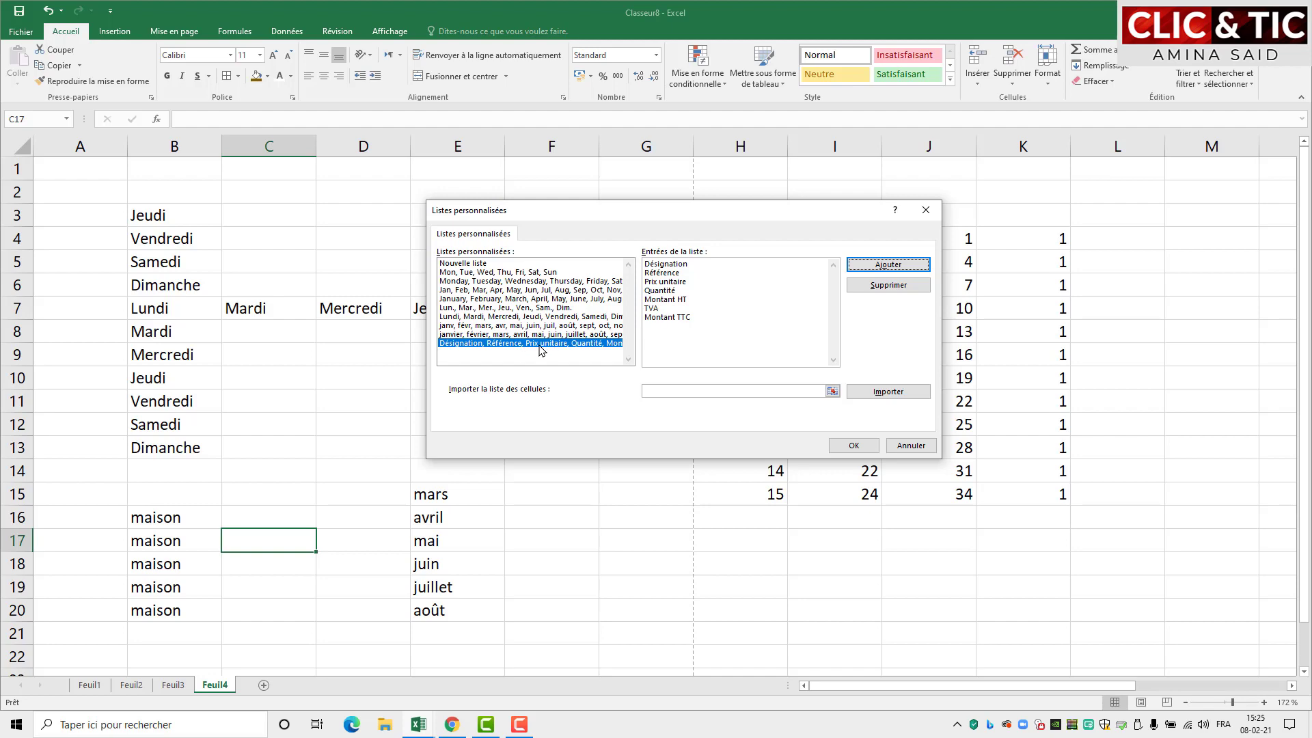
{"action": "left_click", "coordinate": [855, 446]}
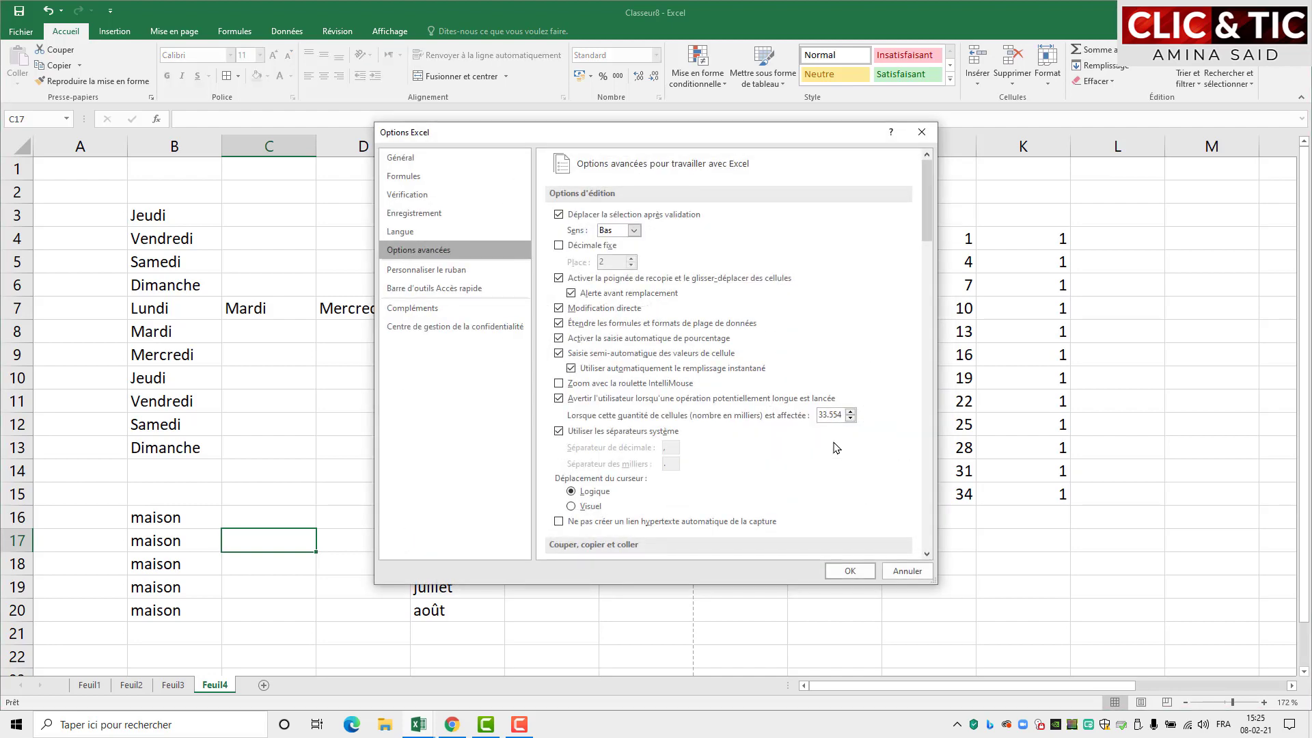
{"action": "left_click", "coordinate": [850, 570]}
Step: Enter Désignation in cell A23 and autofill the custom list across row 23 to Montant TTC in G23
{"action": "scroll", "coordinate": [583, 413], "scroll_direction": "down", "scroll_amount": 6}
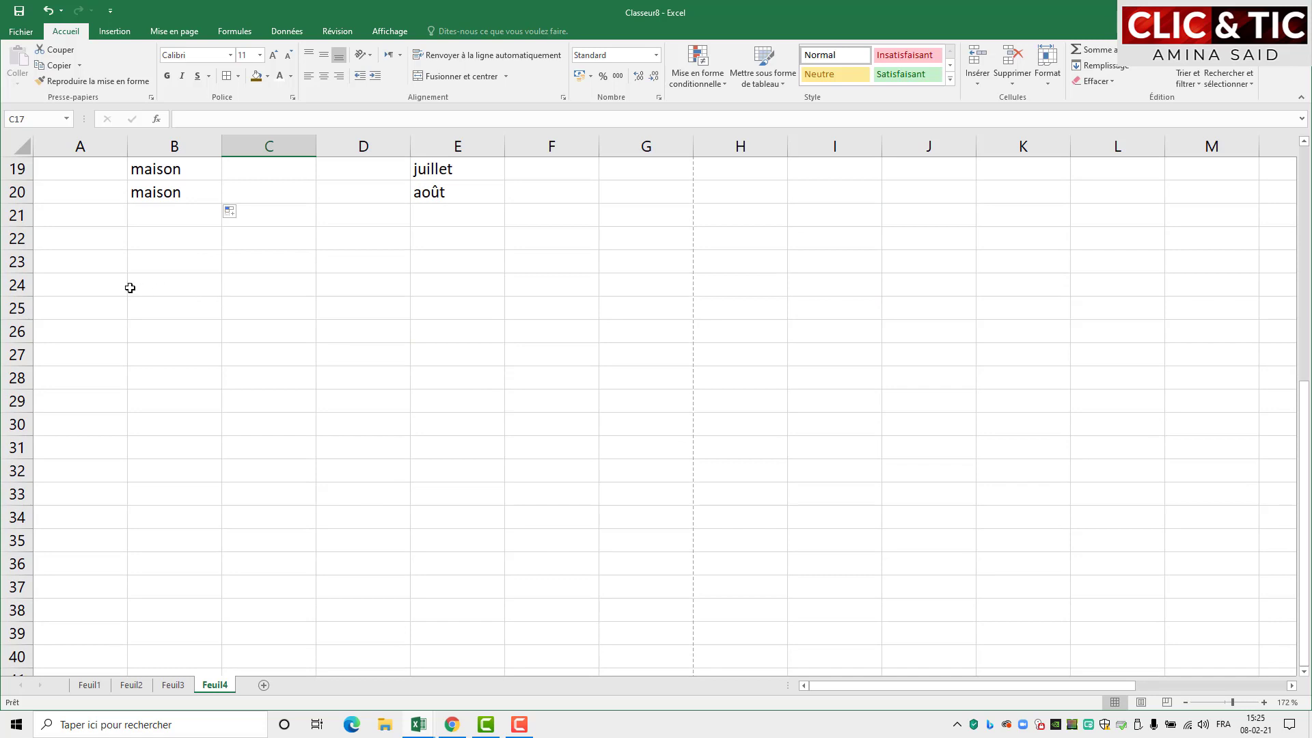
{"action": "left_click", "coordinate": [97, 265]}
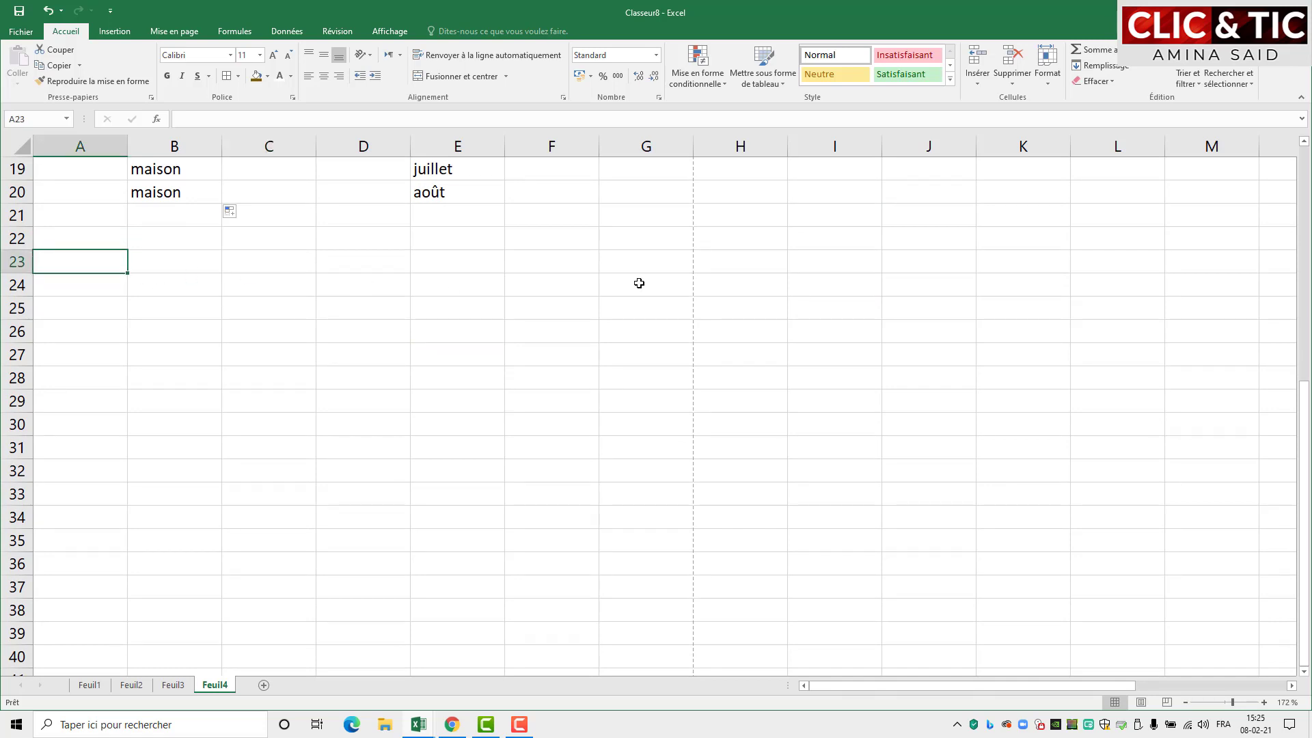
{"action": "type", "text": "Dés"}
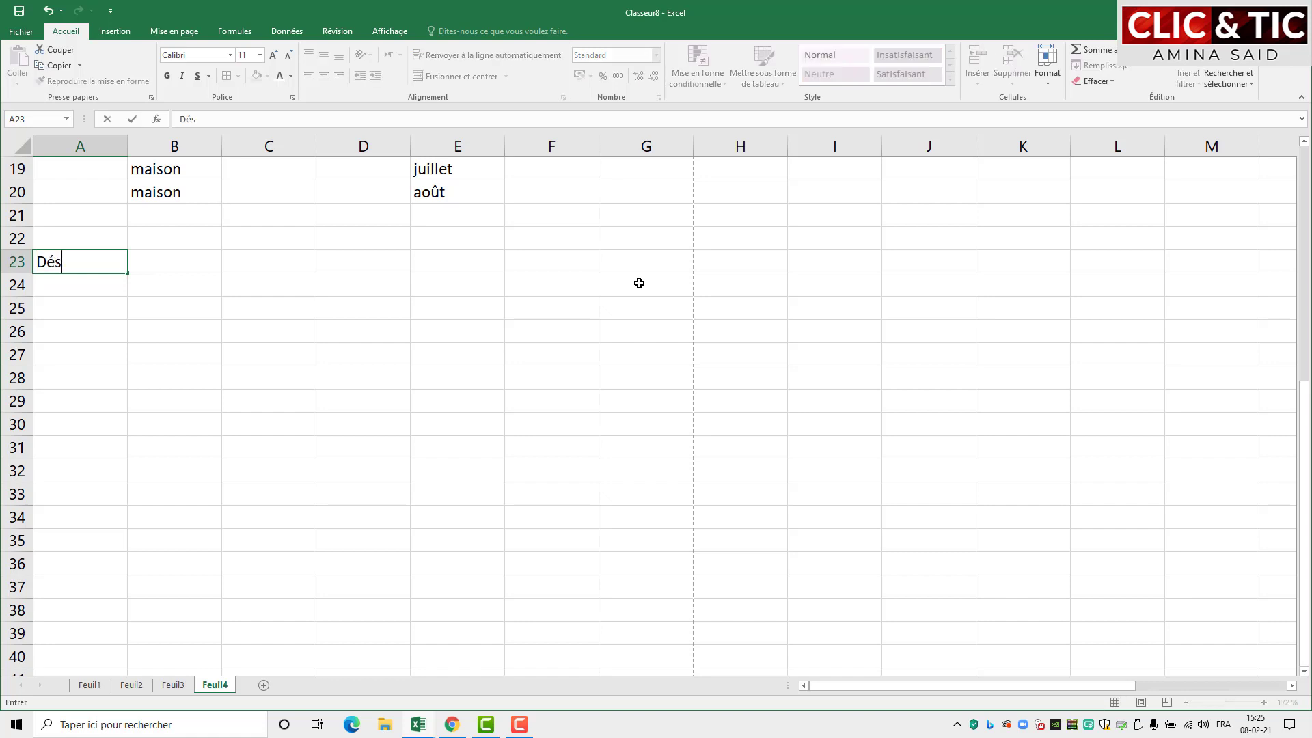
{"action": "type", "text": "ignation"}
{"action": "key", "text": "Return"}
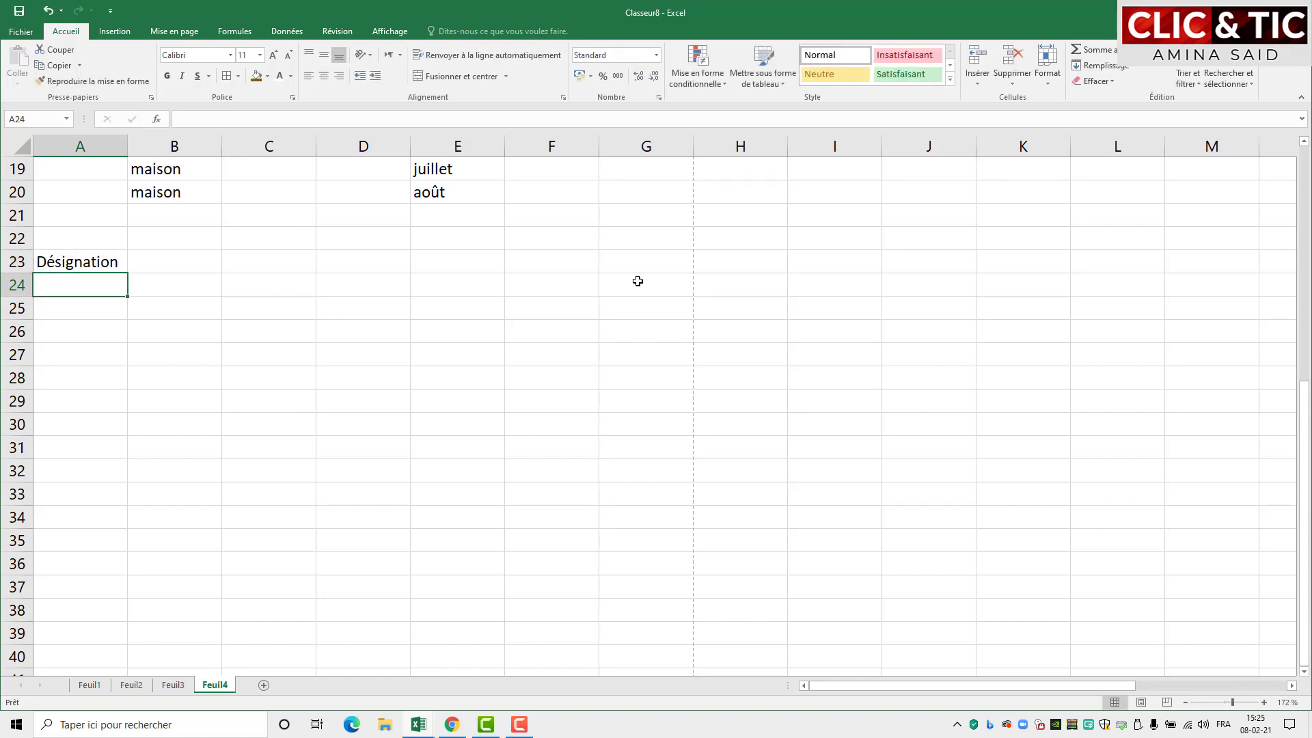
{"action": "left_click", "coordinate": [68, 255]}
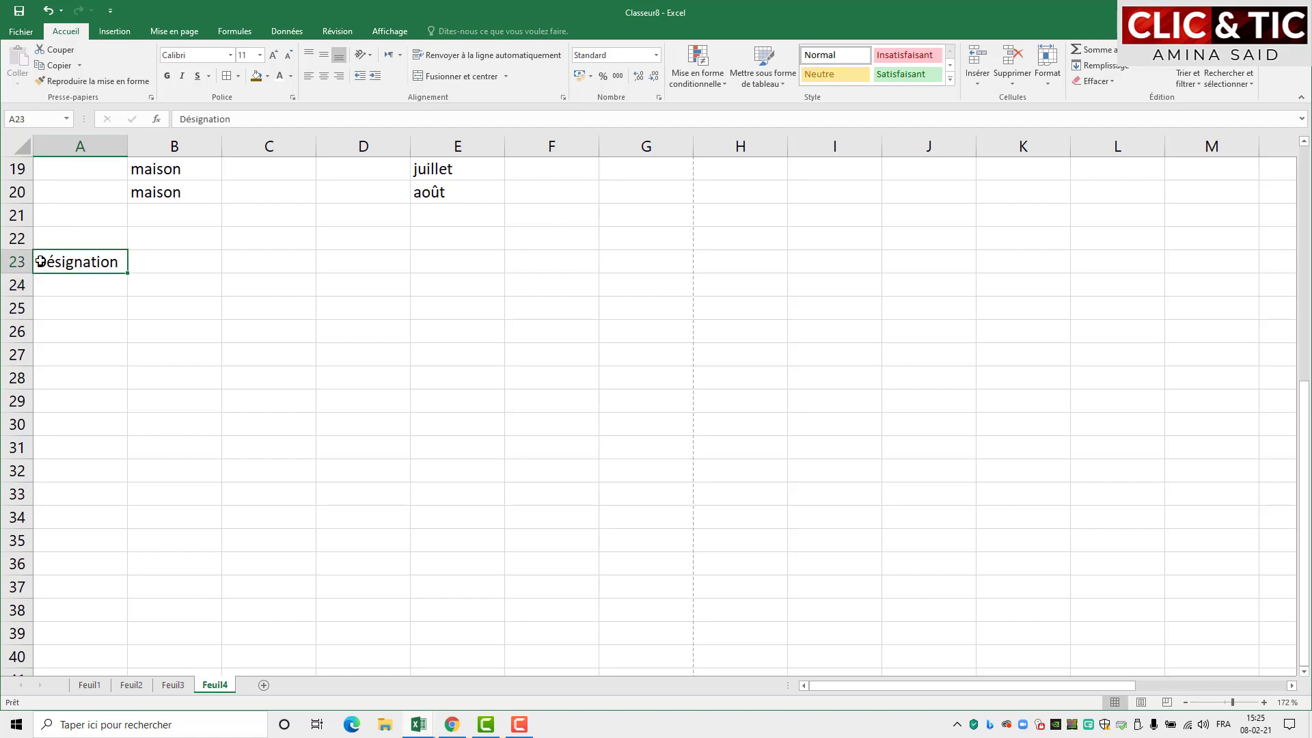
{"action": "left_click_drag", "start_coordinate": [126, 272], "coordinate": [661, 274]}
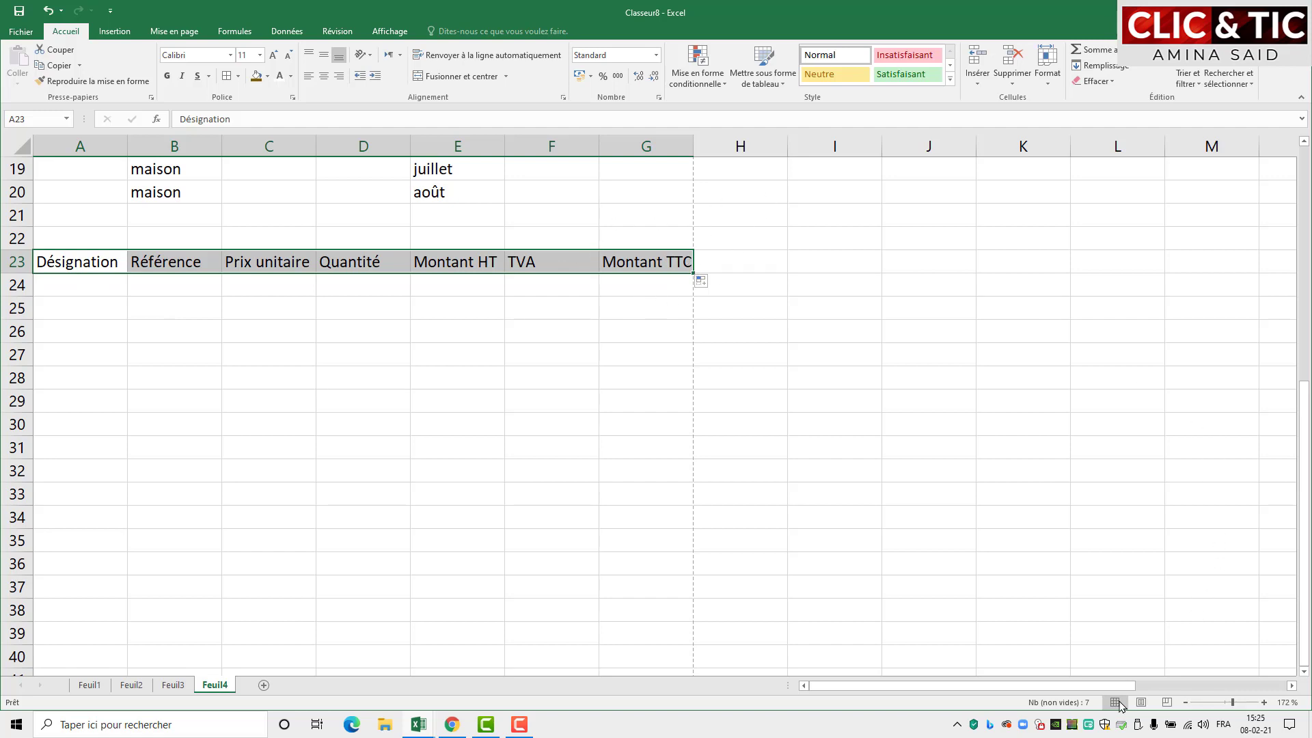
Step: Bring the Réf to Montant TTC entries in column O into view and reopen the custom lists editor from the advanced options
{"action": "left_click_drag", "start_coordinate": [1111, 686], "coordinate": [1184, 687]}
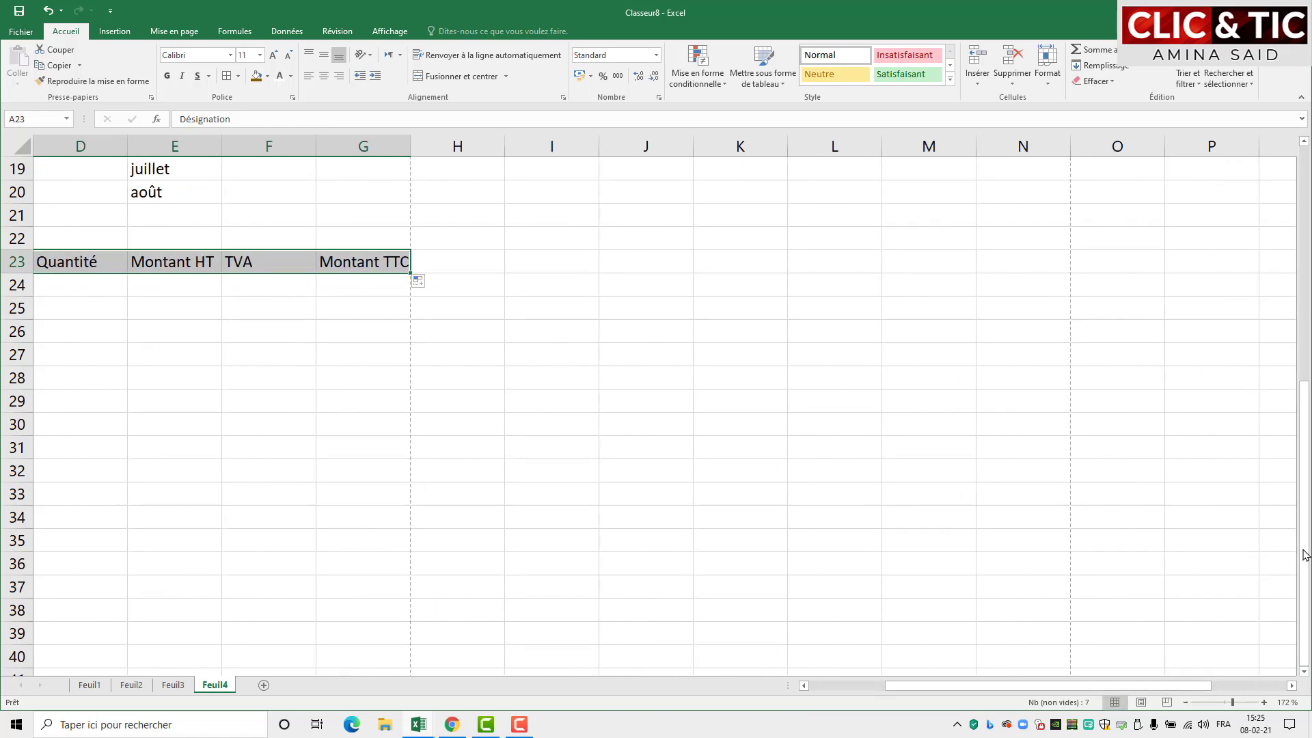
{"action": "left_click_drag", "start_coordinate": [1306, 520], "coordinate": [1306, 287]}
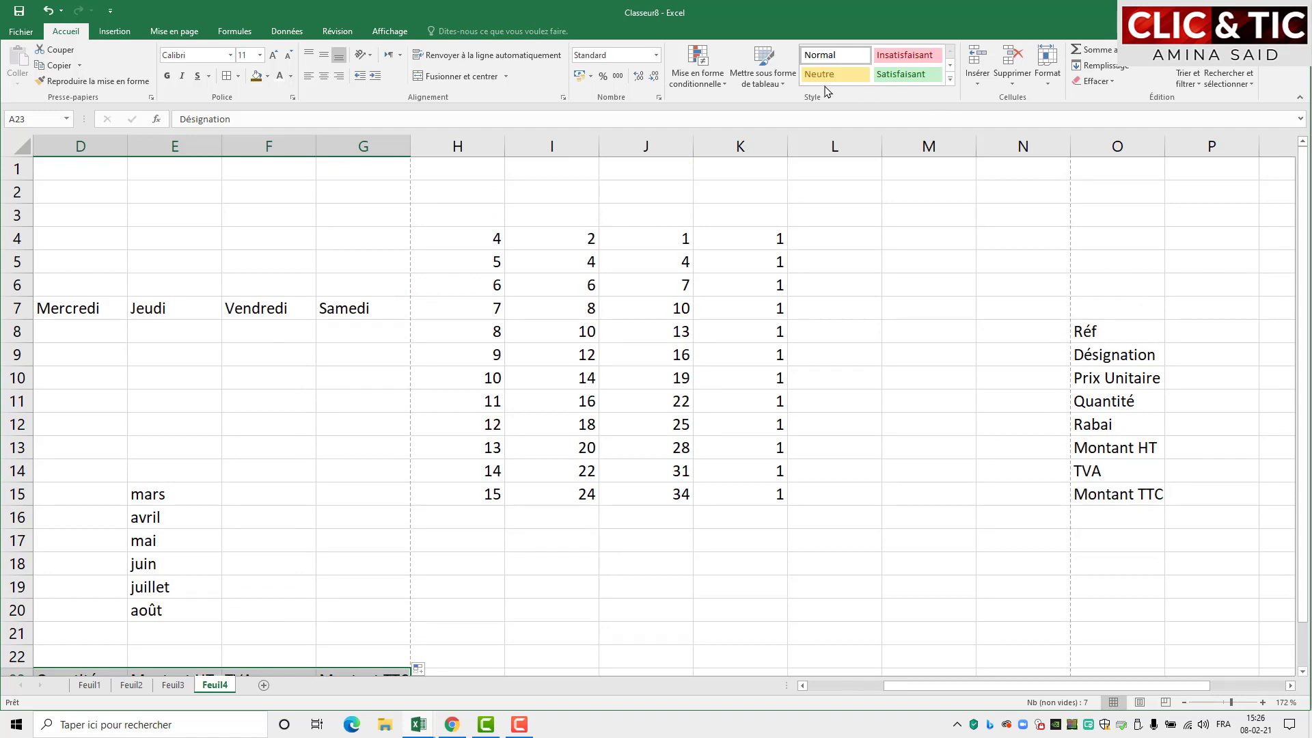
{"action": "left_click", "coordinate": [20, 32]}
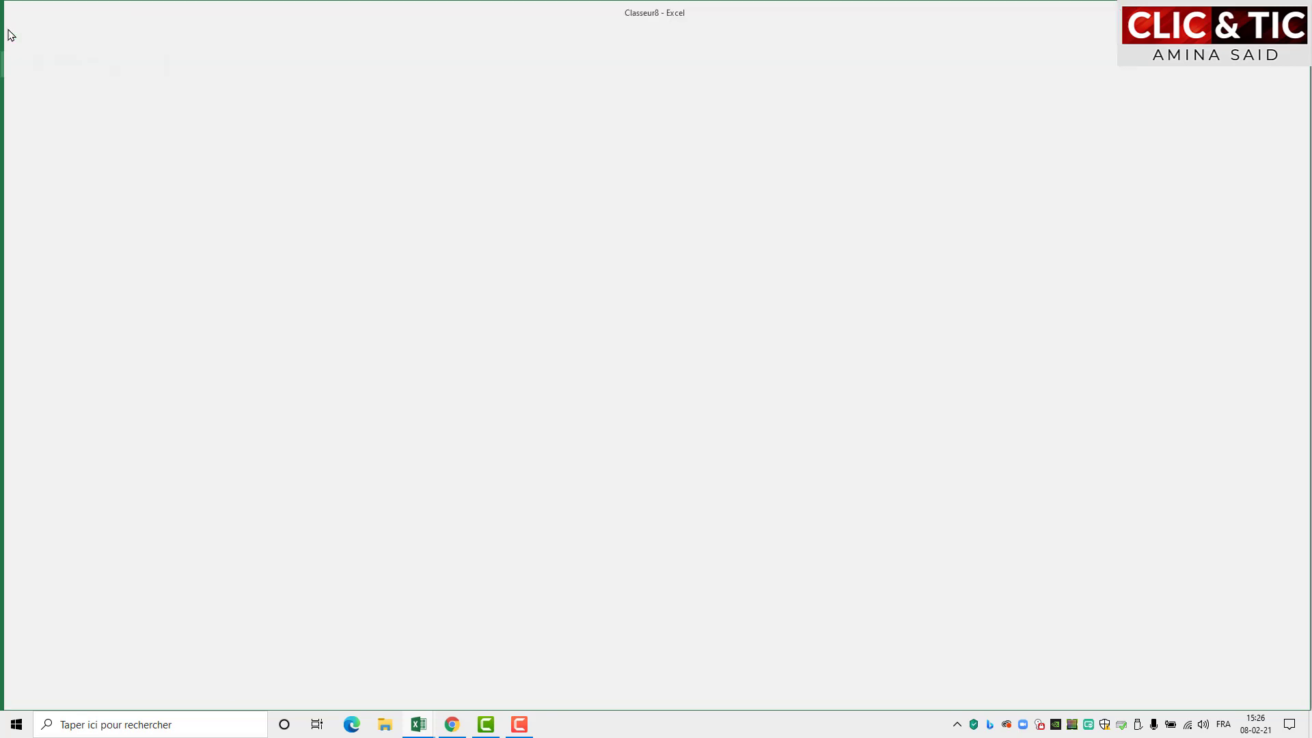
{"action": "left_click", "coordinate": [30, 367]}
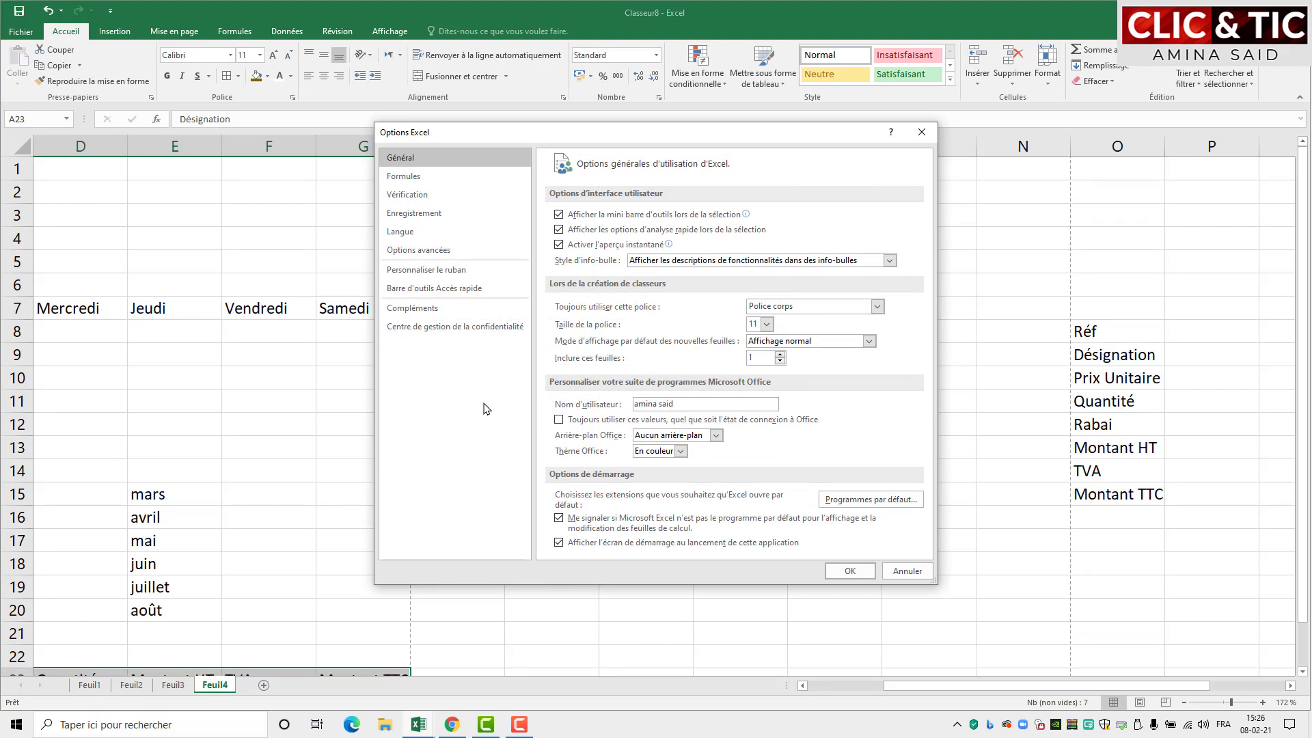
{"action": "left_click", "coordinate": [430, 253]}
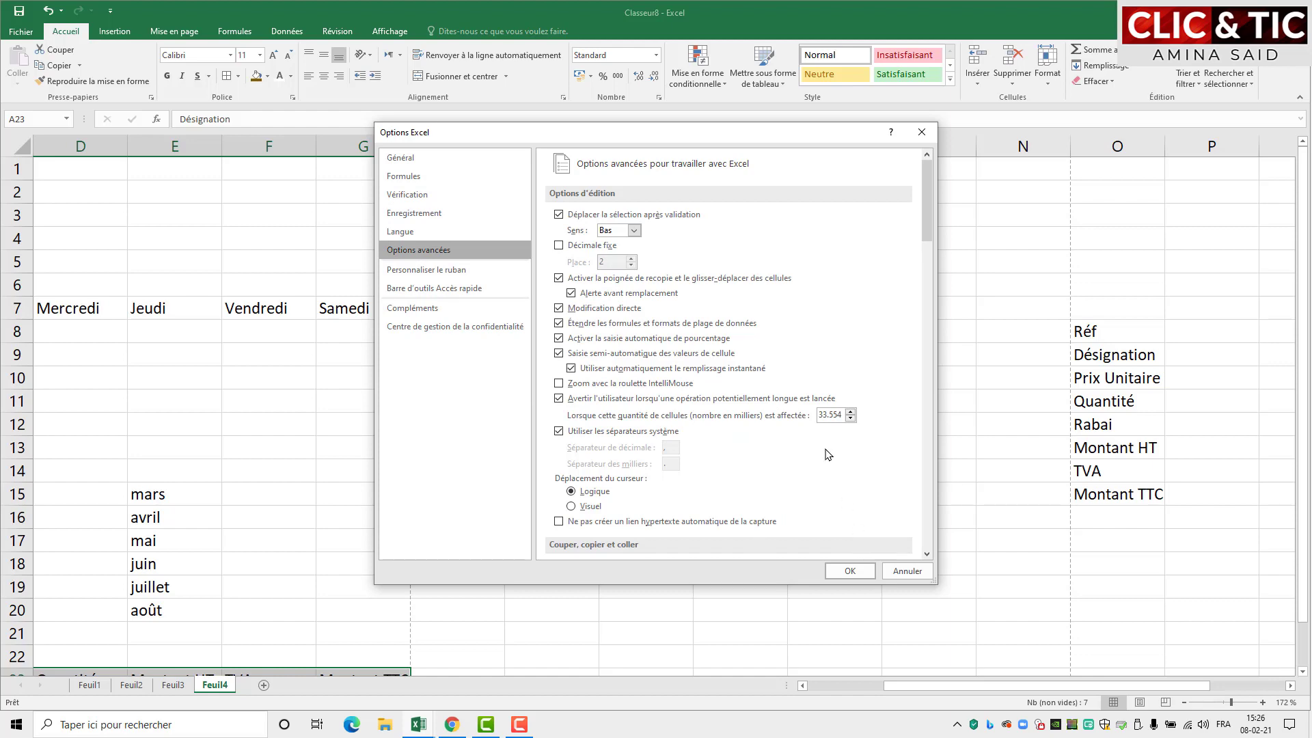
{"action": "scroll", "coordinate": [829, 454], "scroll_direction": "down", "scroll_amount": 5}
{"action": "scroll", "coordinate": [831, 455], "scroll_direction": "down", "scroll_amount": 15}
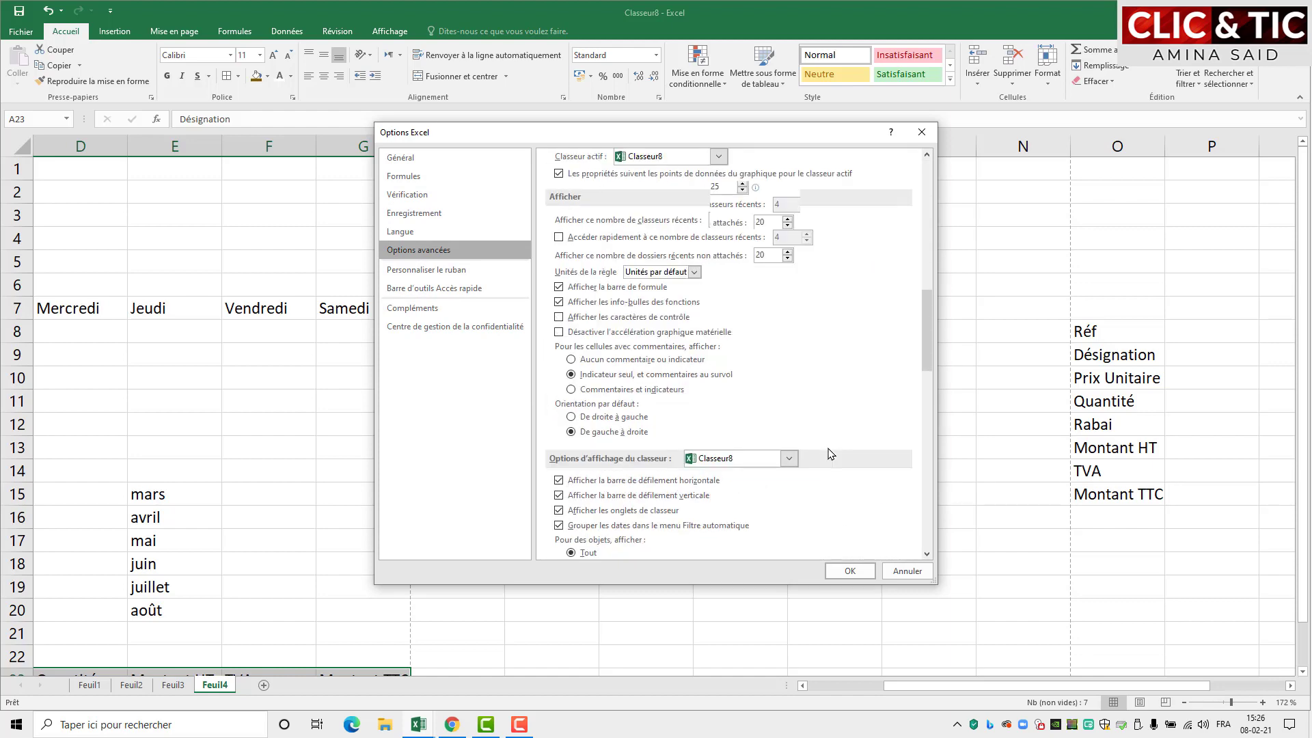
{"action": "scroll", "coordinate": [831, 453], "scroll_direction": "down", "scroll_amount": 7}
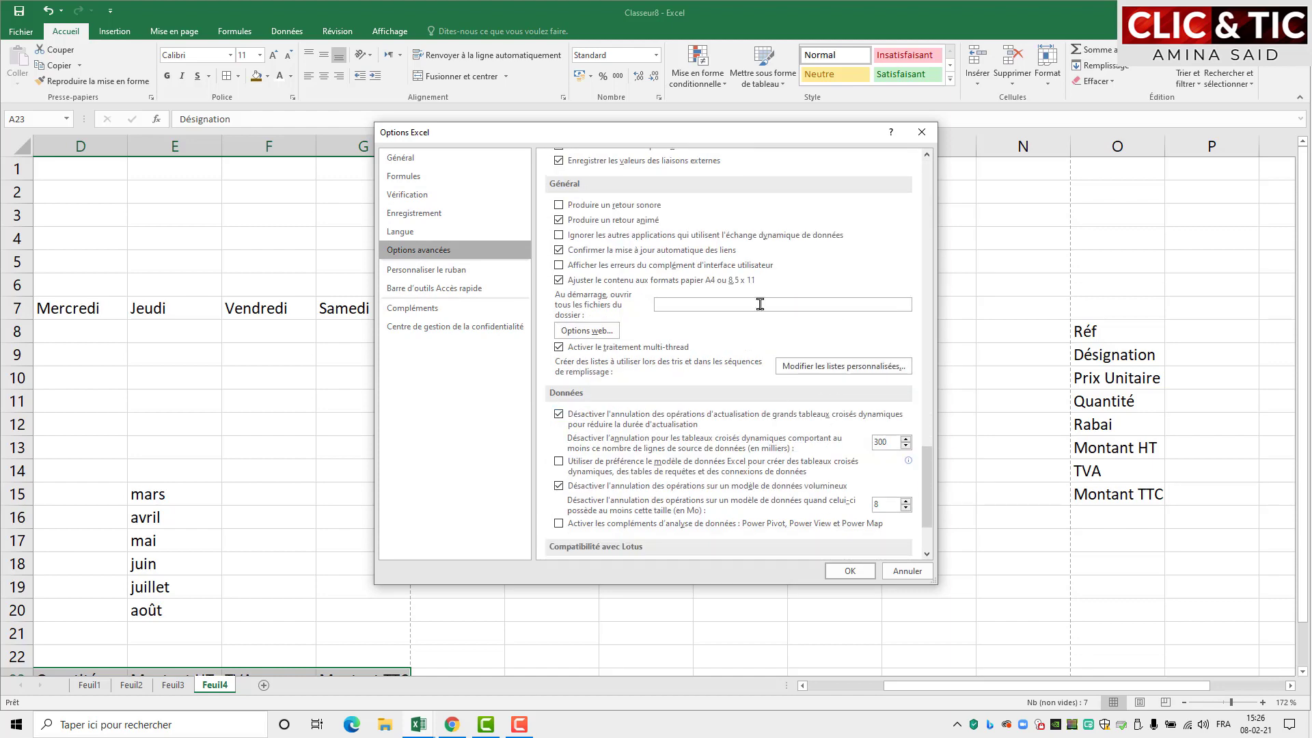
{"action": "left_click", "coordinate": [854, 367]}
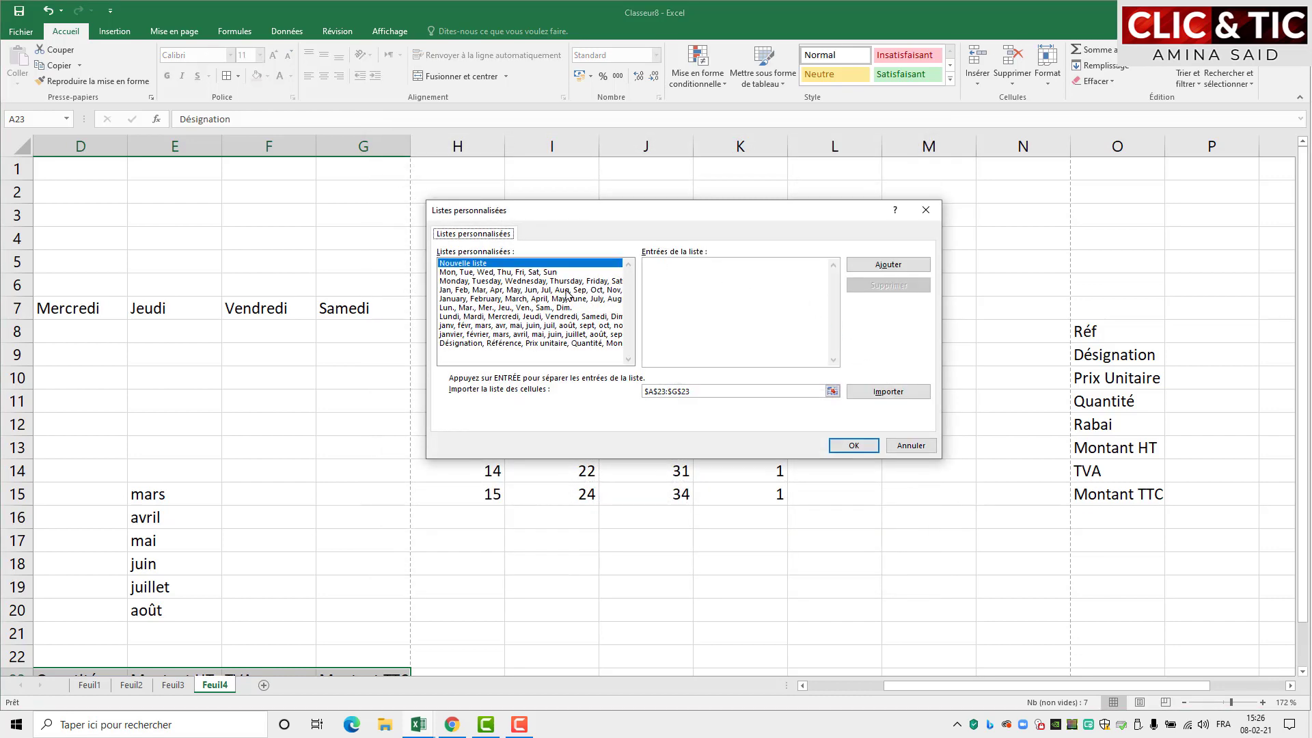
Step: Permanently delete the custom list that starts with Désignation, Référence and Prix unitaire
{"action": "left_click", "coordinate": [532, 344]}
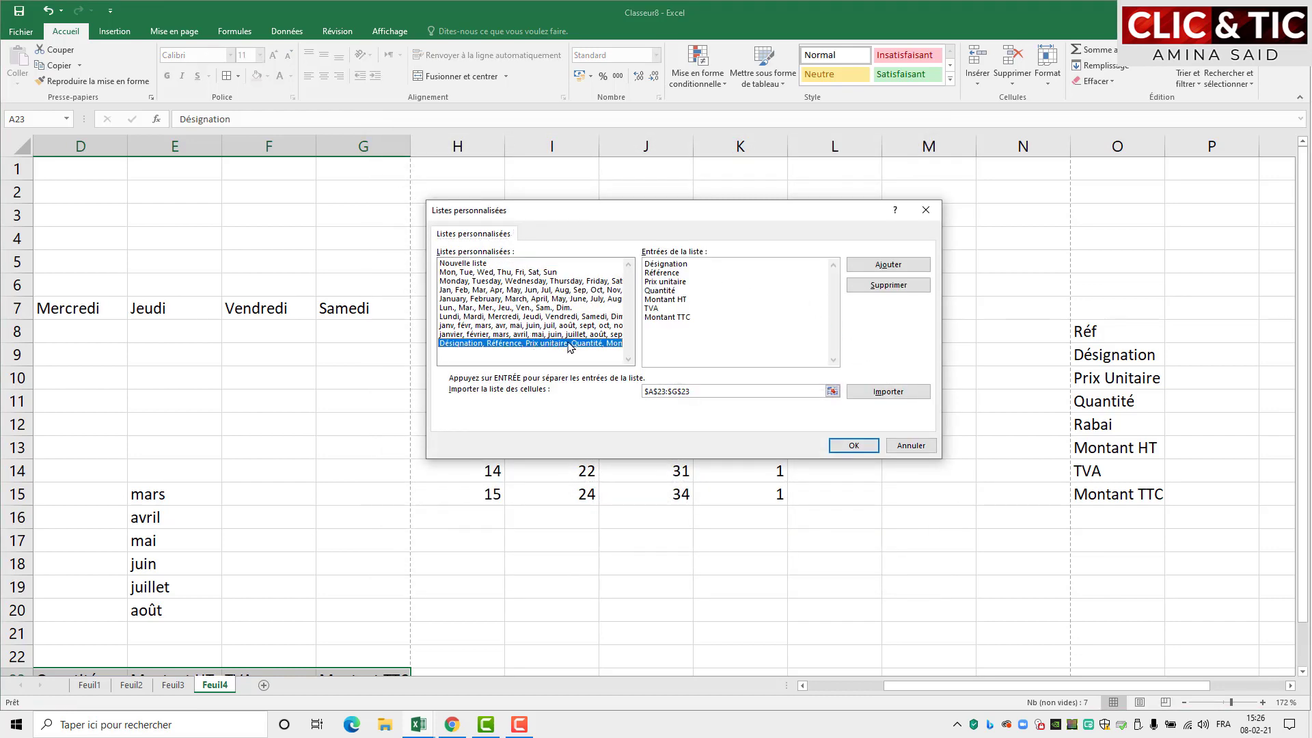
{"action": "left_click", "coordinate": [907, 287]}
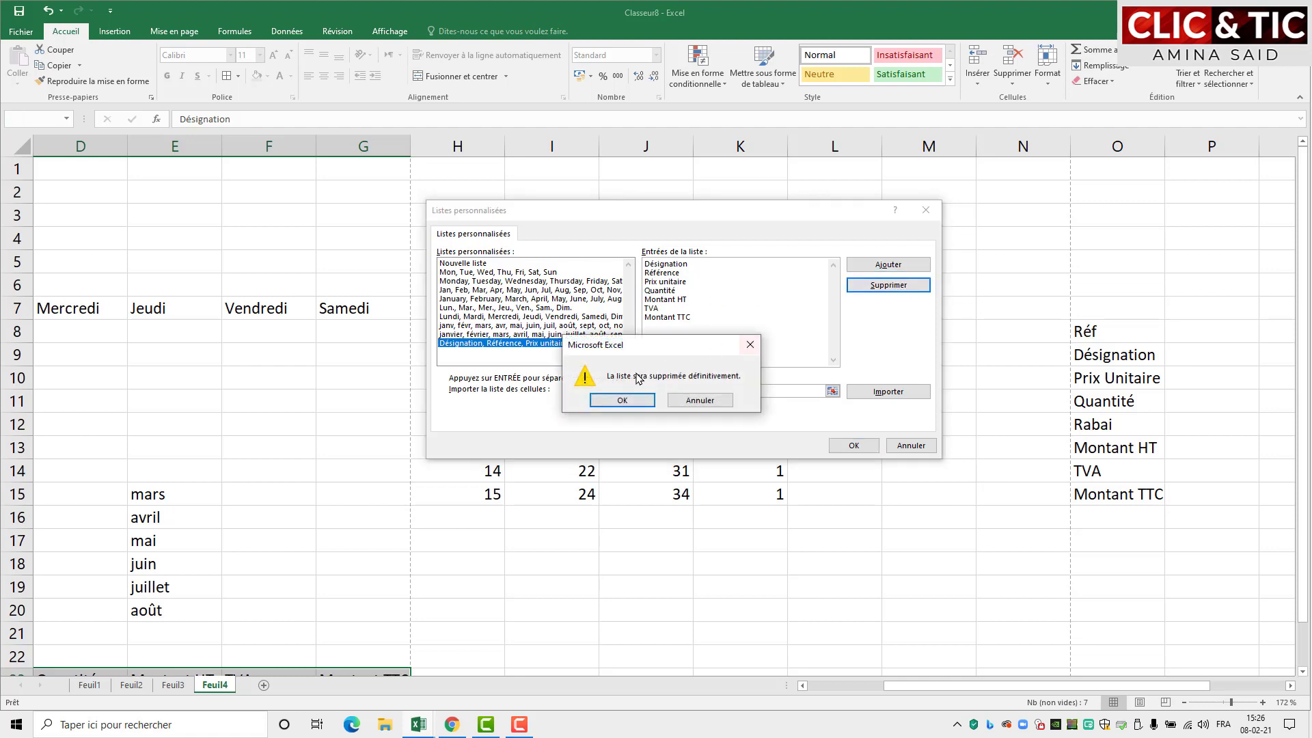
{"action": "left_click", "coordinate": [623, 401]}
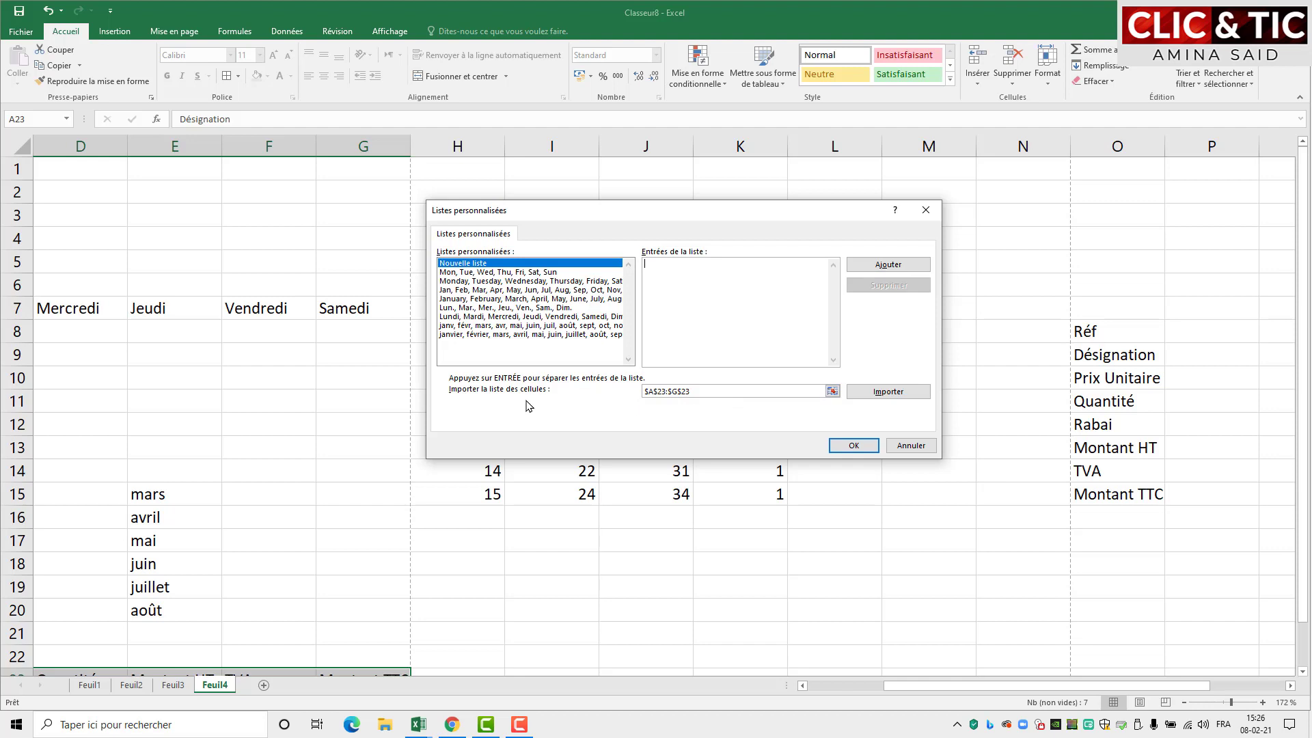
Step: Import the Réf to Montant TTC entries from O8:O15 as a custom list and confirm the Excel options
{"action": "left_click", "coordinate": [832, 392]}
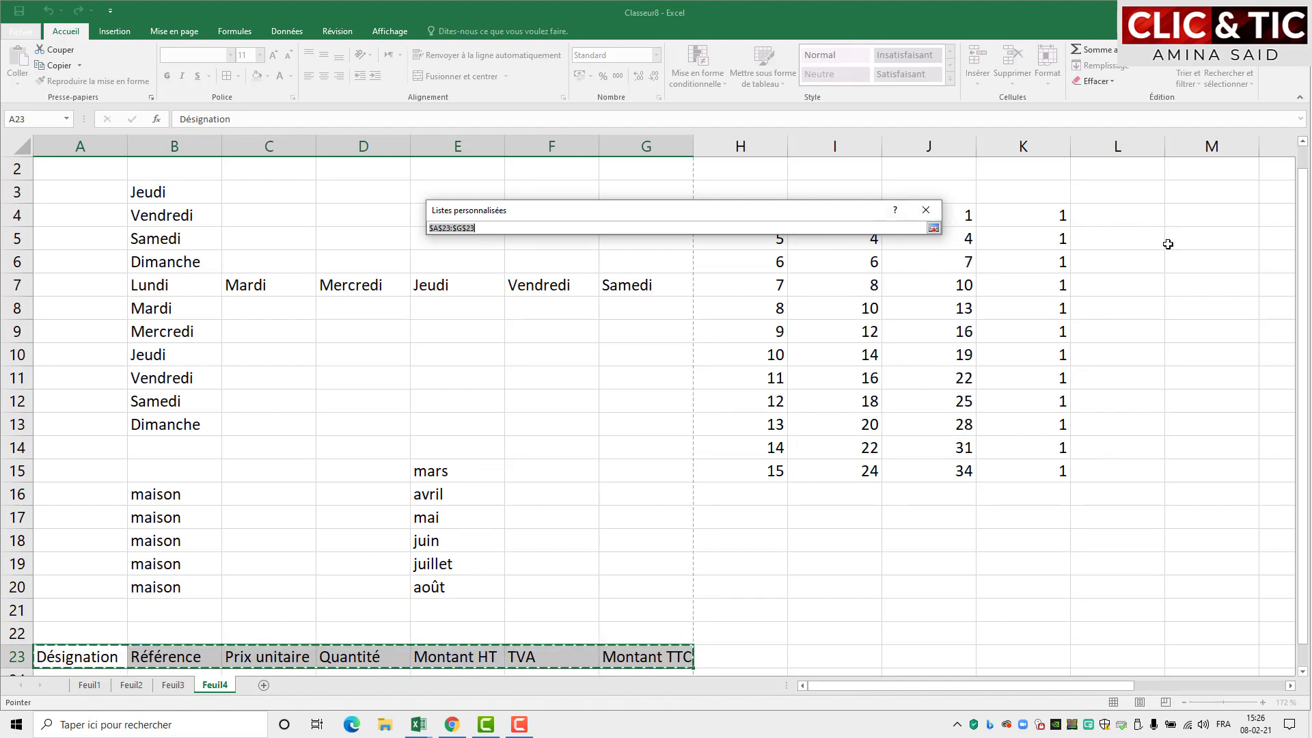
{"action": "left_click_drag", "start_coordinate": [1114, 688], "coordinate": [1217, 685]}
{"action": "left_click_drag", "start_coordinate": [1031, 307], "coordinate": [1010, 463]}
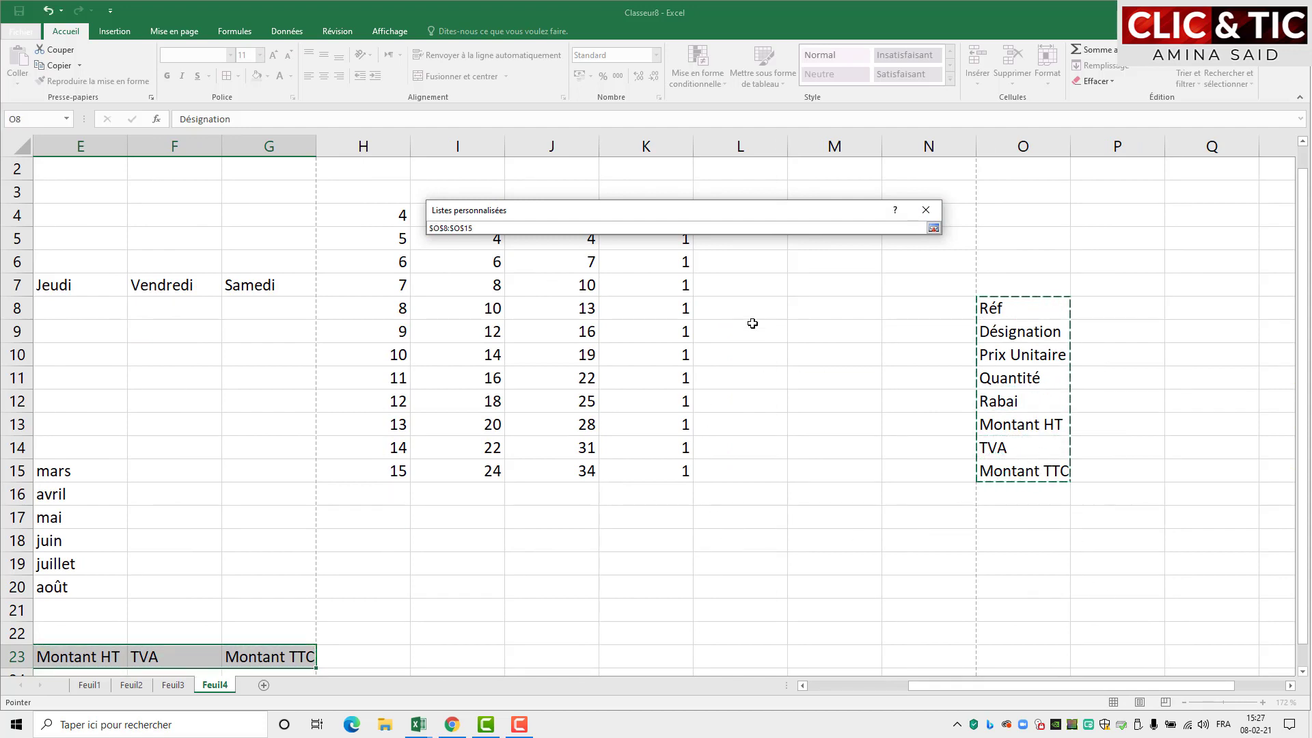
{"action": "left_click", "coordinate": [913, 216]}
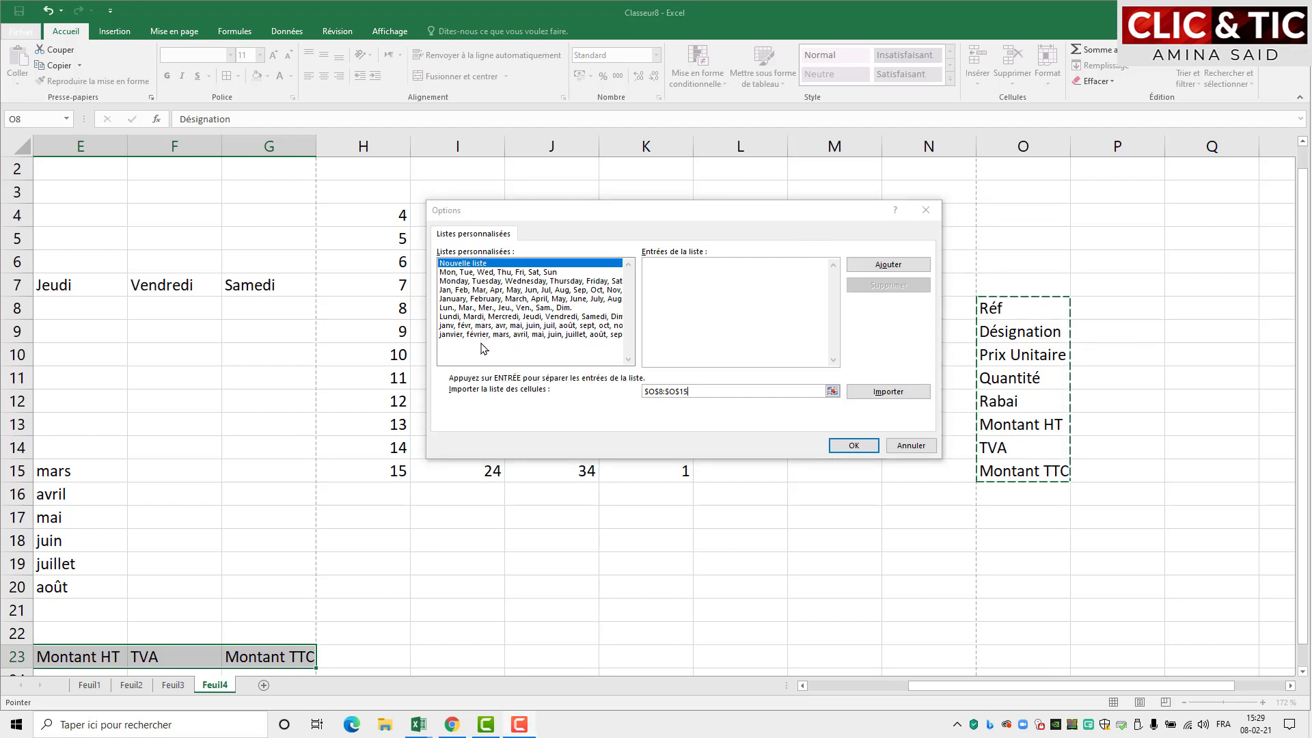
{"action": "left_click", "coordinate": [889, 393]}
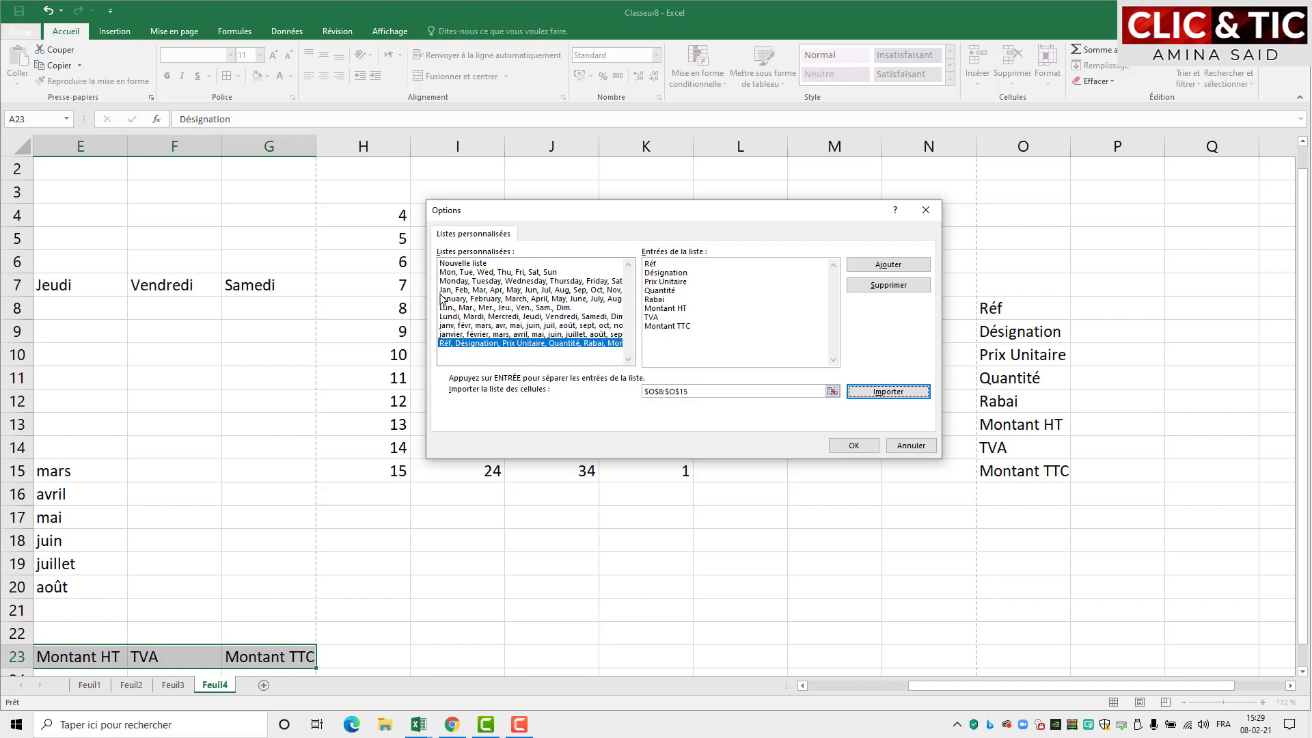
{"action": "left_click", "coordinate": [852, 445]}
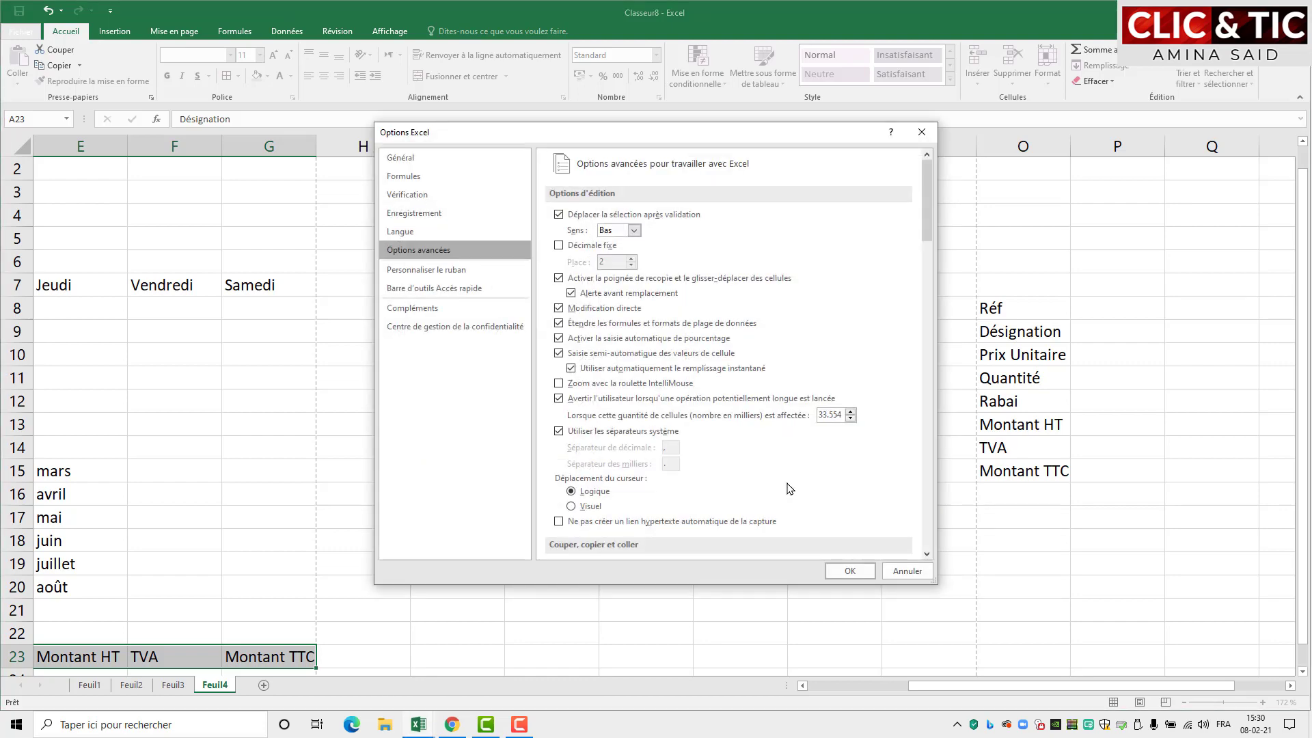
{"action": "left_click", "coordinate": [856, 571]}
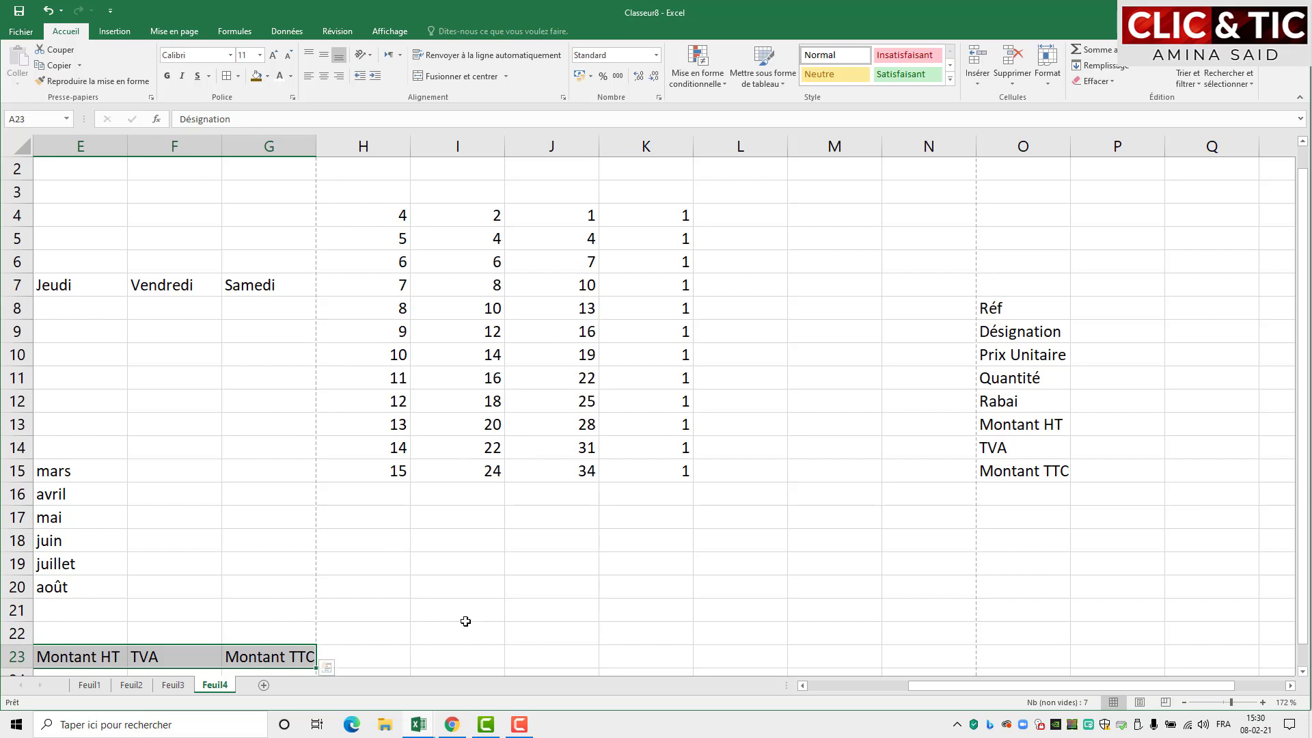
Step: On Feuil3, enter Désignation in cell C6 and autofill the custom list across row 6 to Montant TTC in I6
{"action": "left_click", "coordinate": [171, 686]}
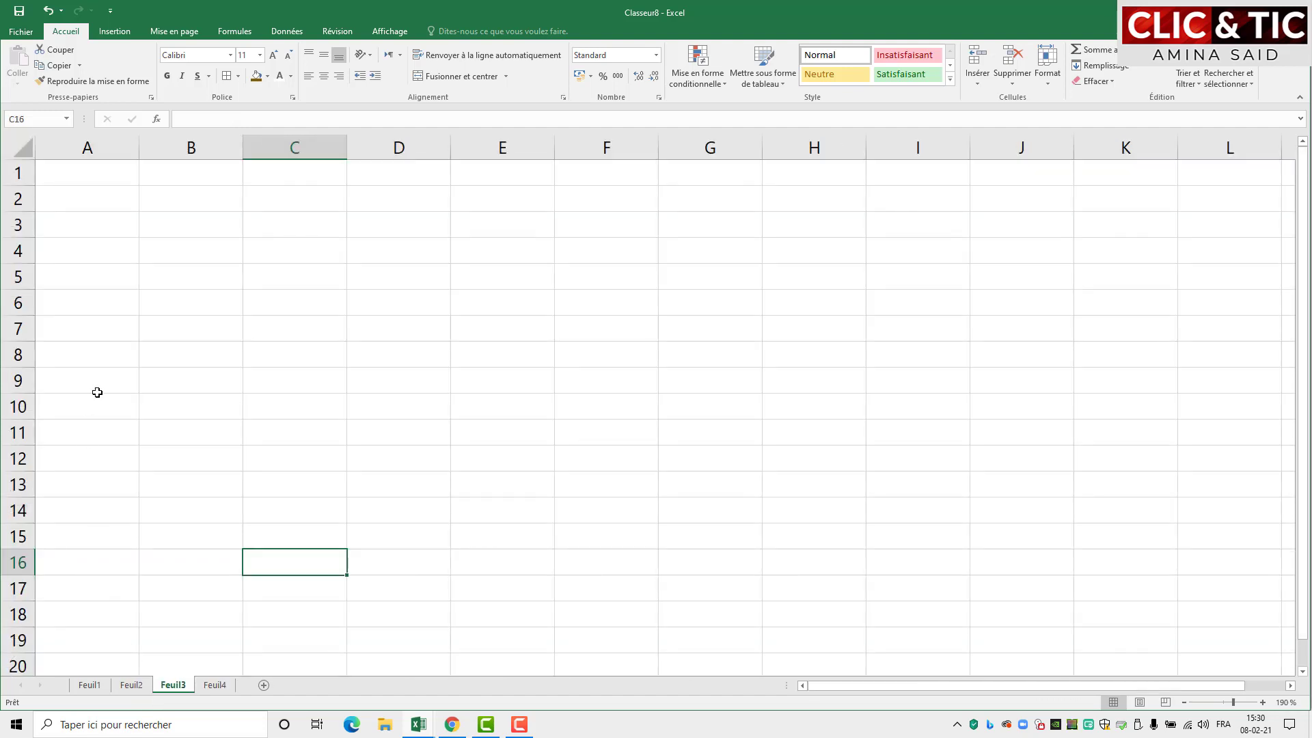
{"action": "left_click", "coordinate": [254, 298]}
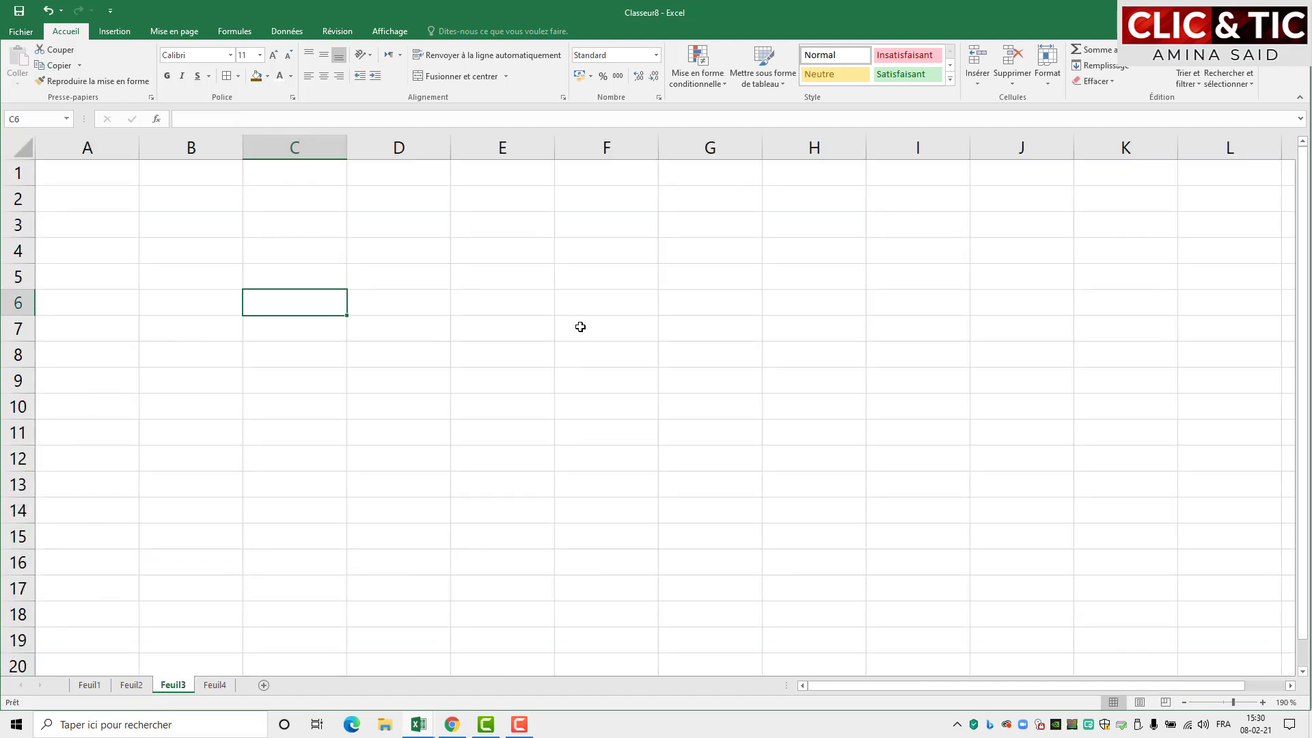
{"action": "type", "text": "Dés"}
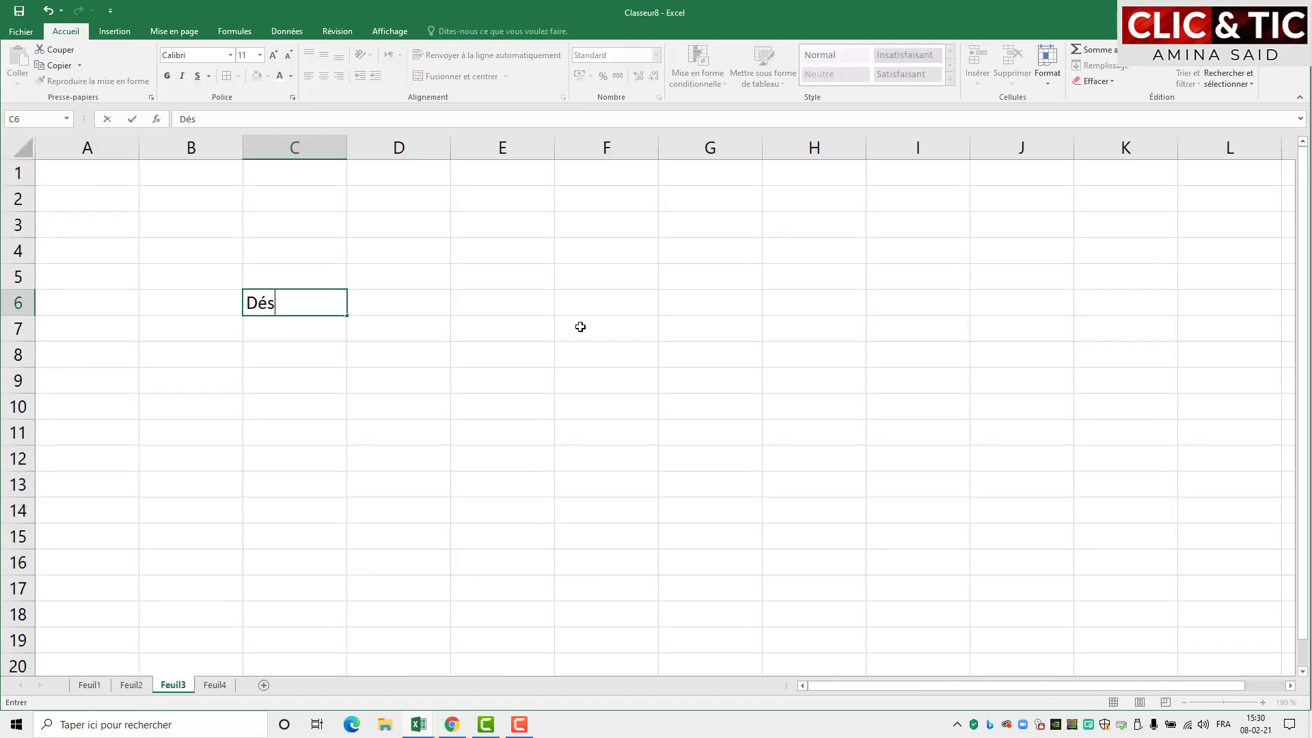
{"action": "type", "text": "ignation"}
{"action": "key", "text": "Return"}
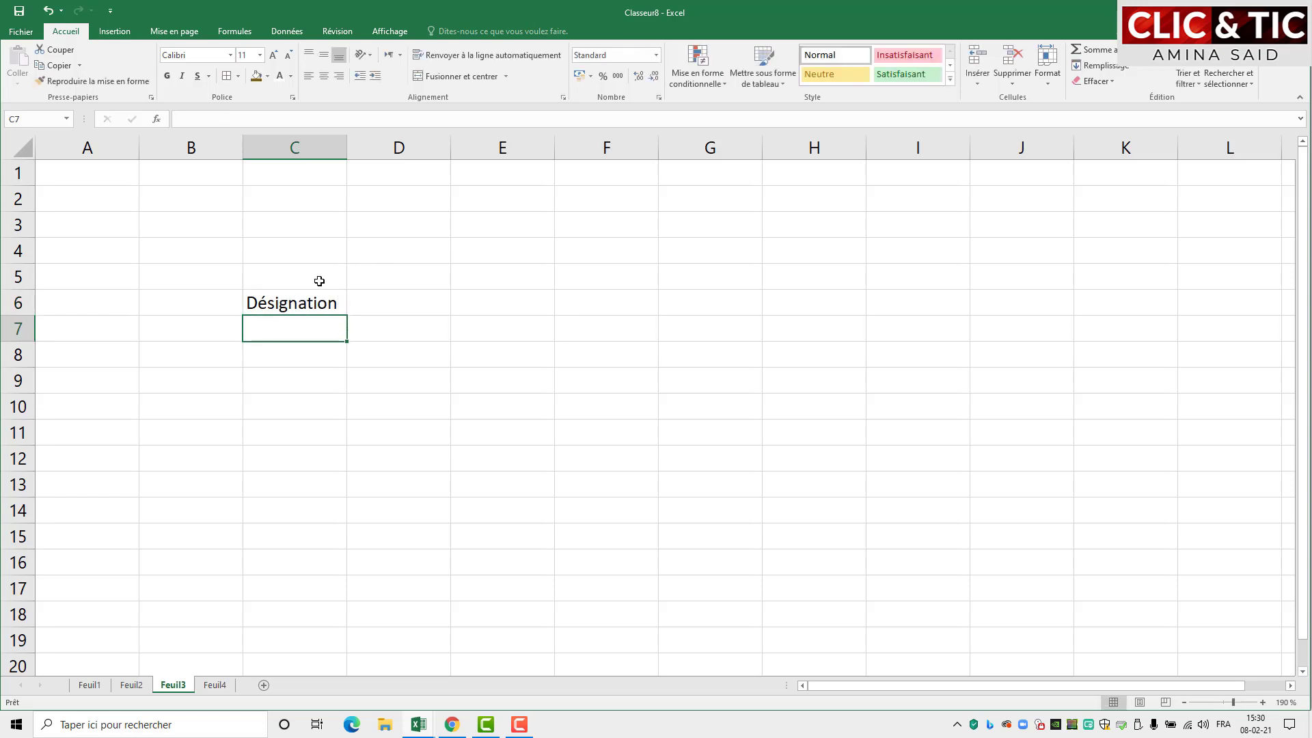
{"action": "left_click", "coordinate": [310, 302]}
{"action": "left_click_drag", "start_coordinate": [347, 315], "coordinate": [943, 319]}
{"action": "left_click", "coordinate": [665, 424]}
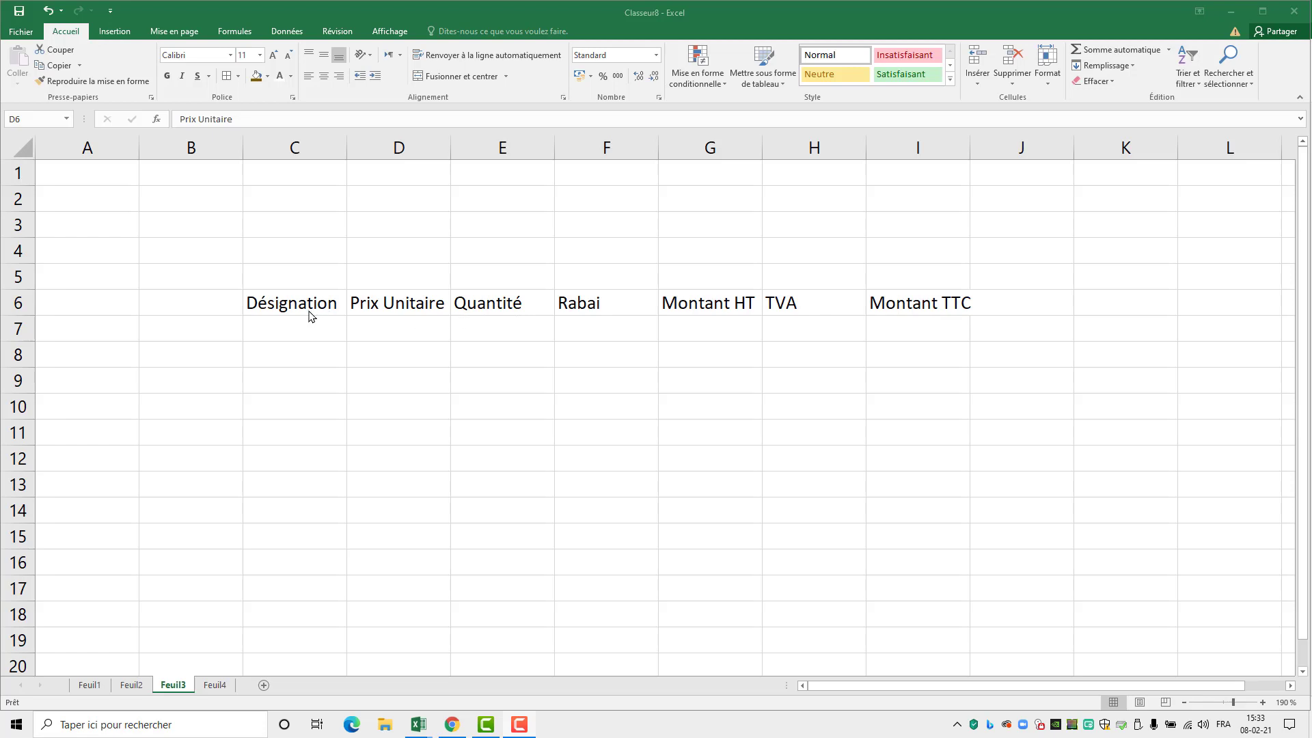
Step: Select the Rabai header in F6 and reopen the custom lists editor from Excel's advanced options
{"action": "left_click", "coordinate": [608, 311]}
{"action": "left_click", "coordinate": [616, 312]}
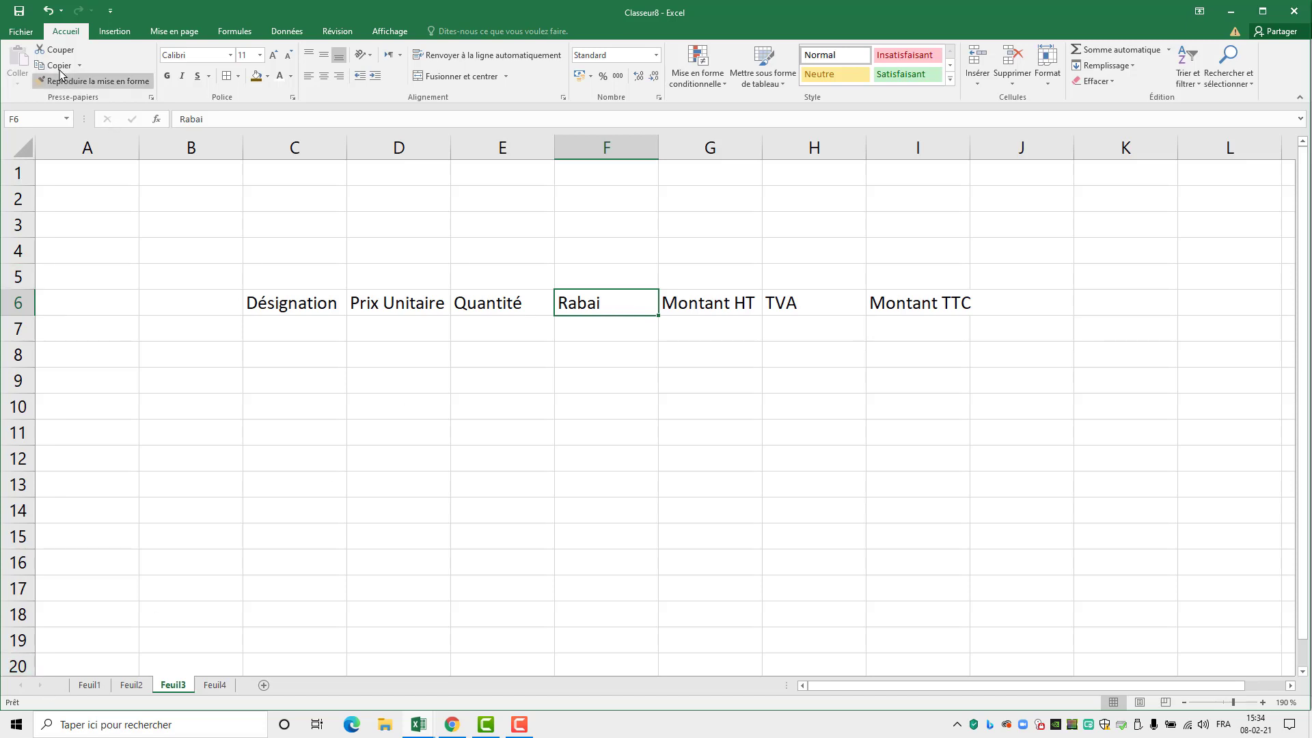
{"action": "left_click", "coordinate": [21, 33]}
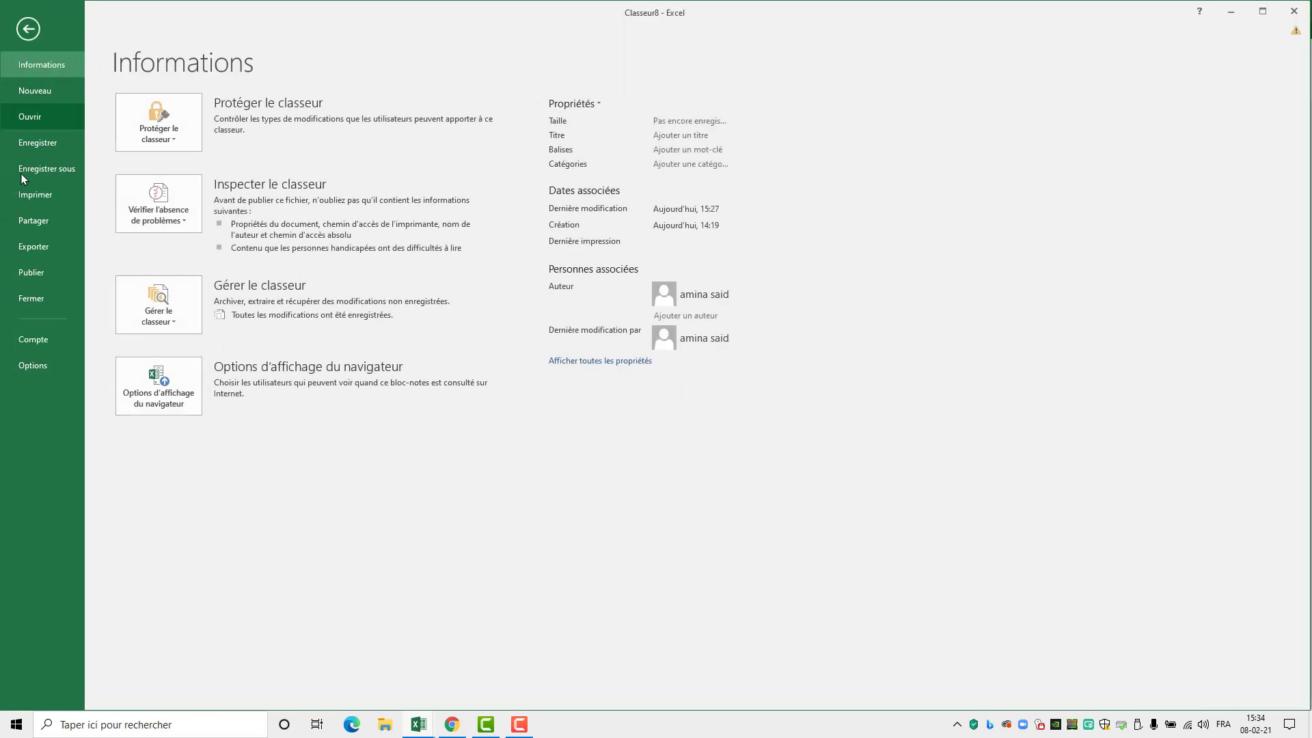
{"action": "left_click", "coordinate": [23, 366]}
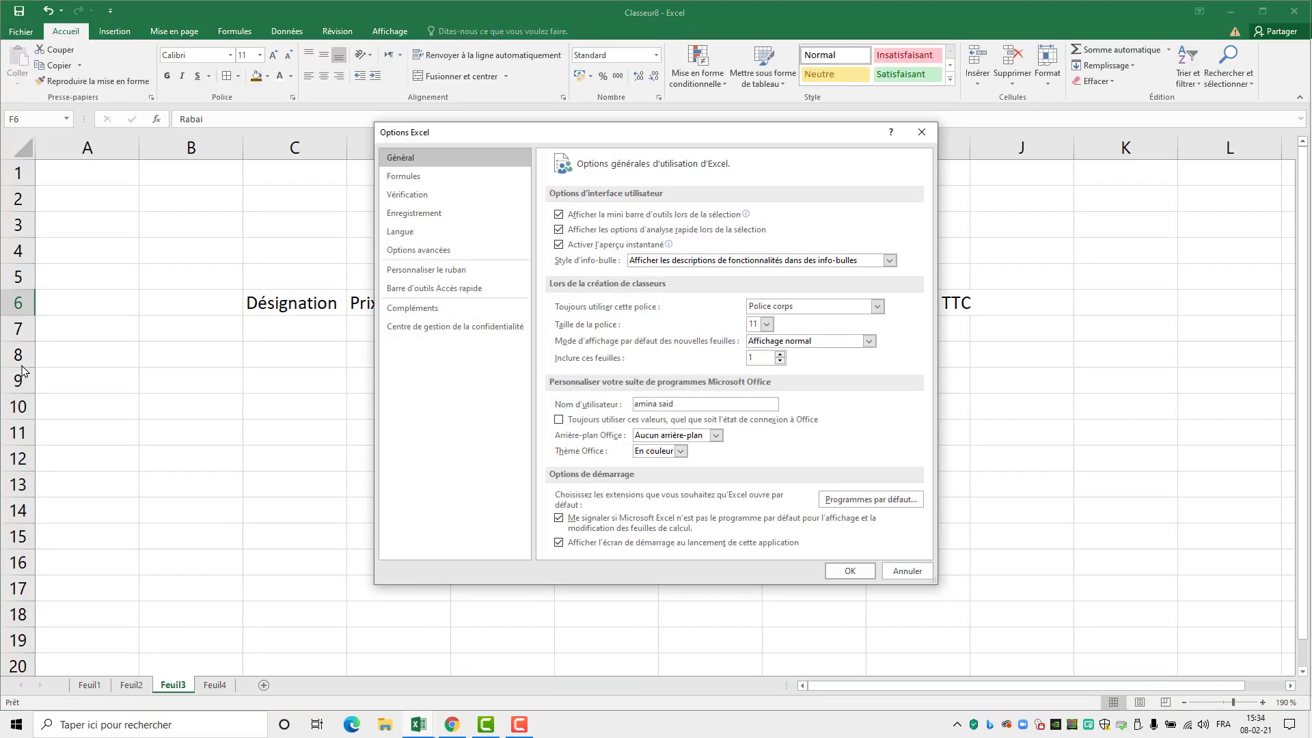
{"action": "left_click", "coordinate": [449, 258]}
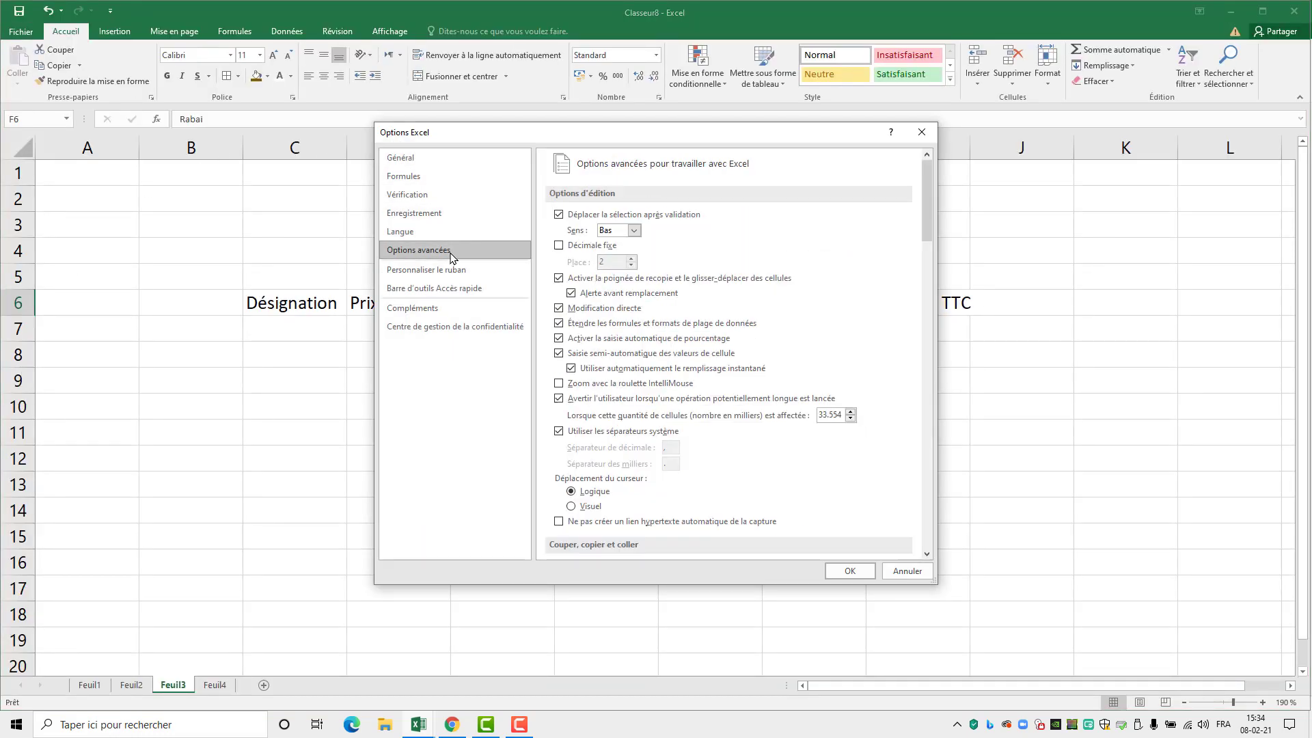
{"action": "scroll", "coordinate": [847, 380], "scroll_direction": "down", "scroll_amount": 5}
{"action": "scroll", "coordinate": [847, 380], "scroll_direction": "down", "scroll_amount": 15}
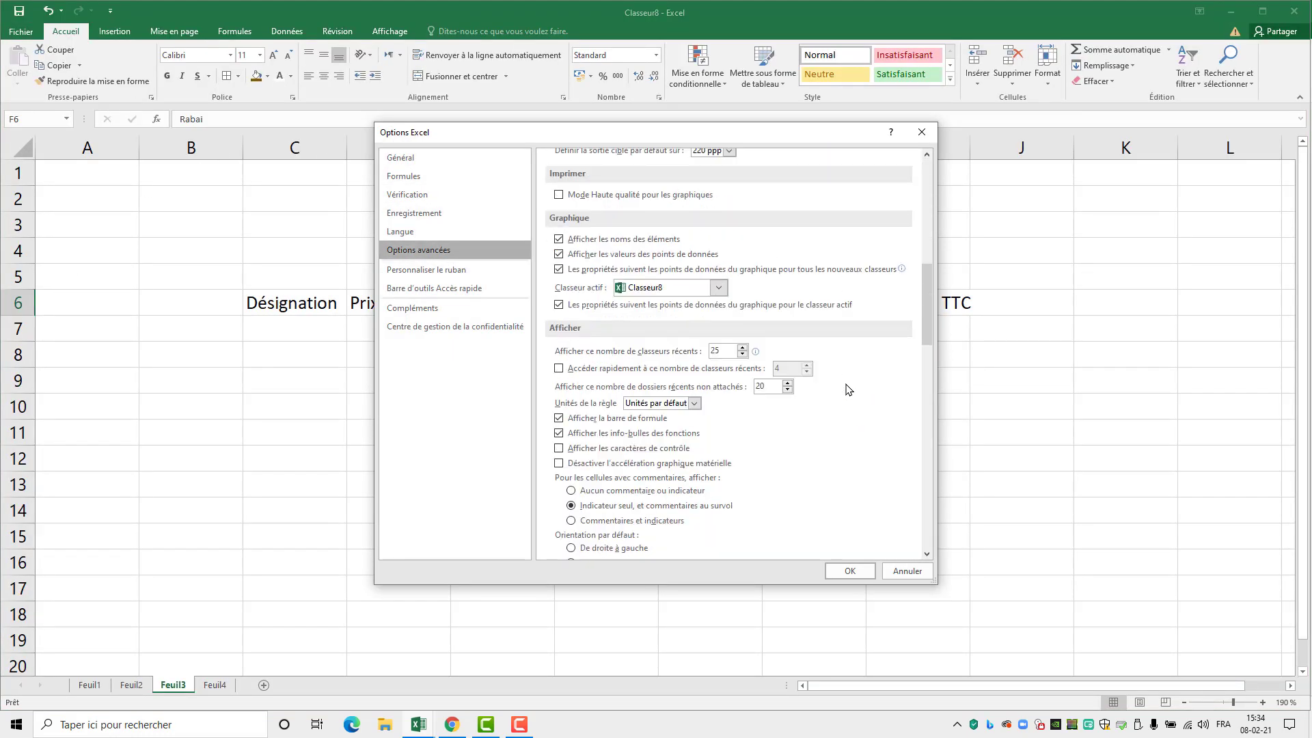
{"action": "scroll", "coordinate": [847, 390], "scroll_direction": "down", "scroll_amount": 6}
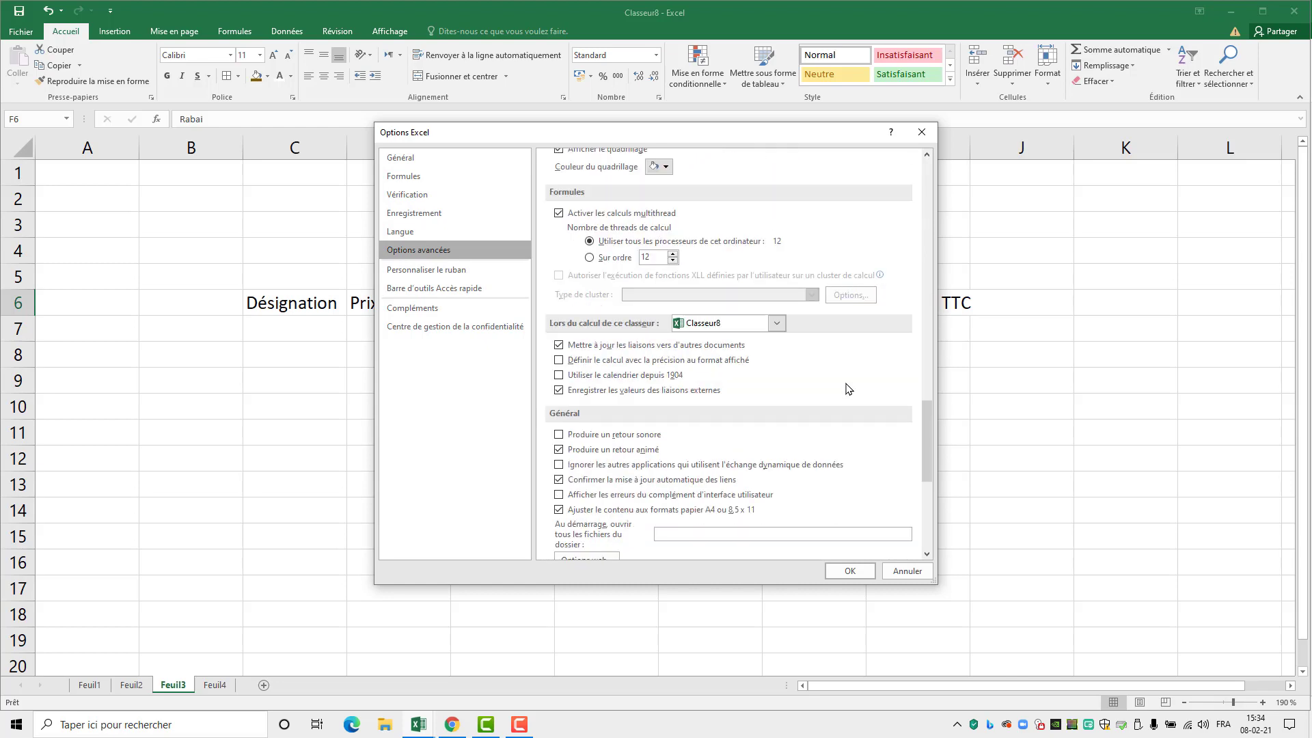
{"action": "left_click", "coordinate": [841, 465]}
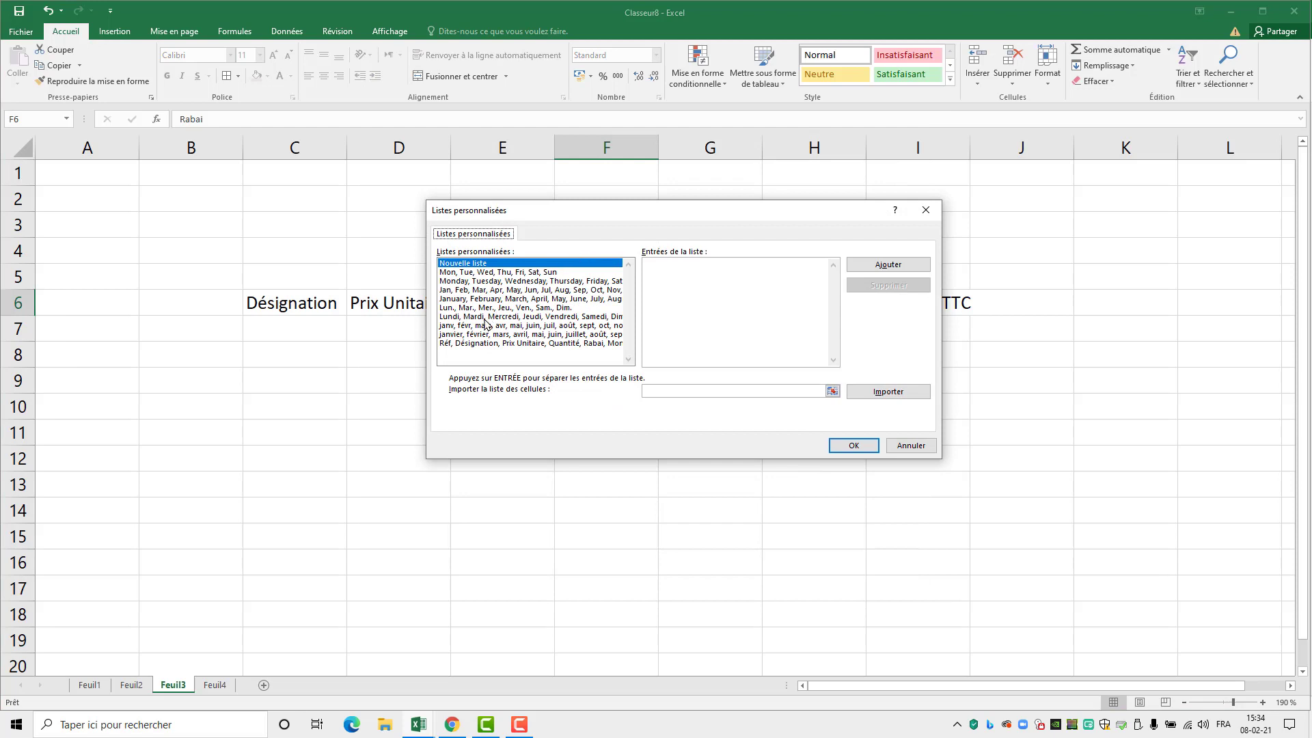
Step: Correct the Rabai entry to Rabais in the custom list starting with Réf and confirm the Excel options
{"action": "left_click", "coordinate": [509, 344]}
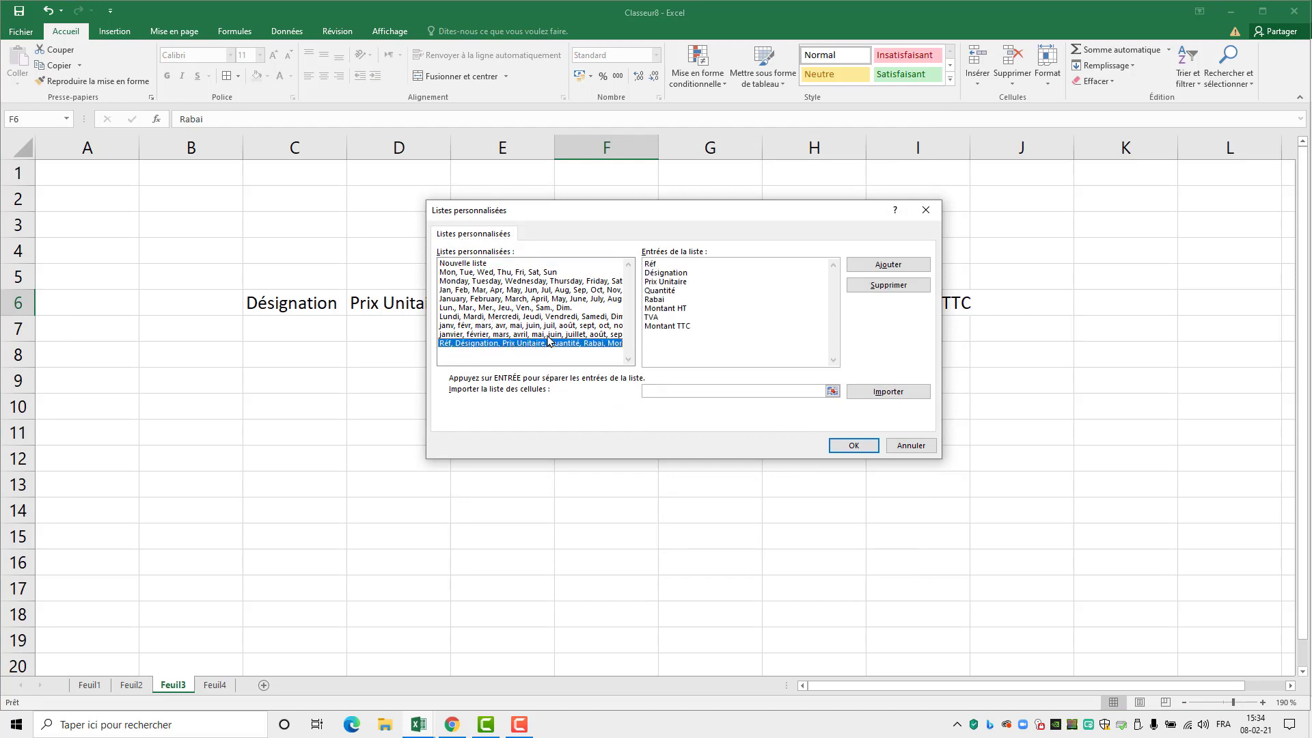
{"action": "left_click", "coordinate": [672, 298]}
{"action": "left_click", "coordinate": [854, 445]}
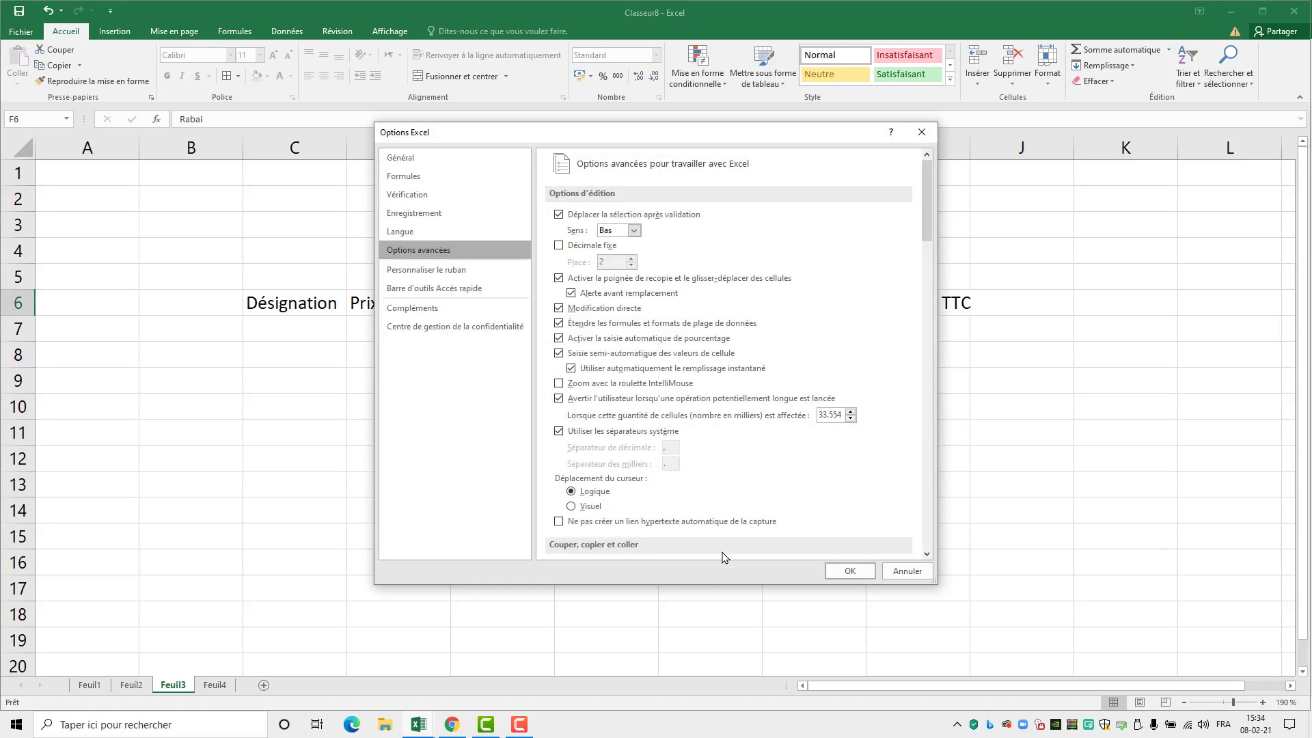
{"action": "left_click", "coordinate": [850, 571]}
Step: Autofill the corrected custom list from Désignation in C6 down column C to row 16
{"action": "left_click", "coordinate": [306, 311]}
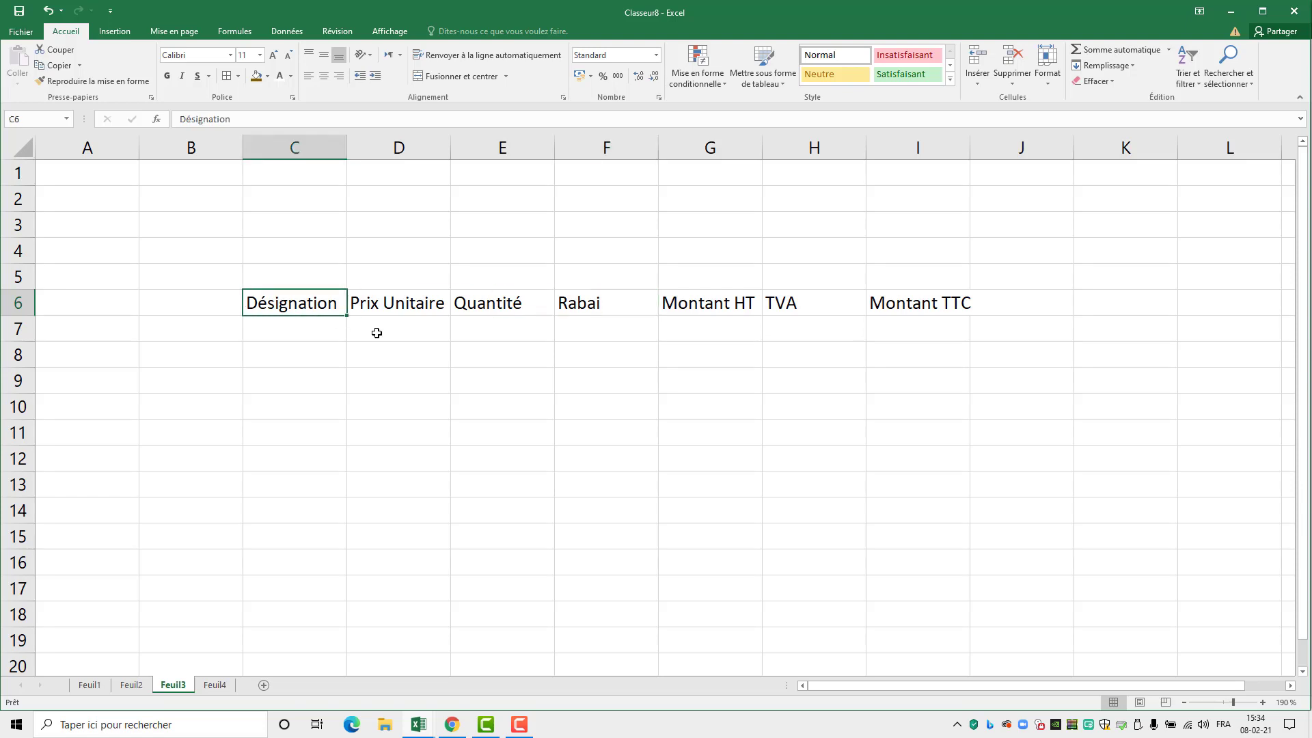
{"action": "left_click_drag", "start_coordinate": [346, 313], "coordinate": [348, 576]}
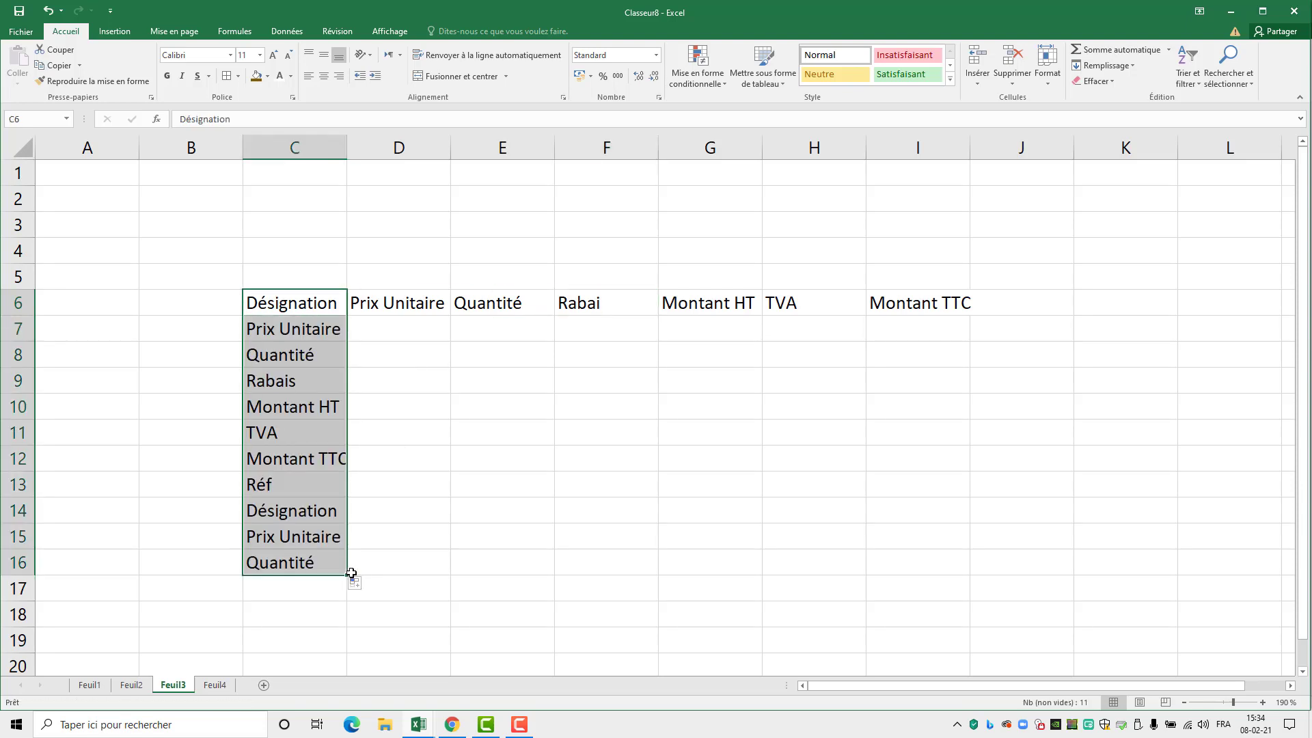